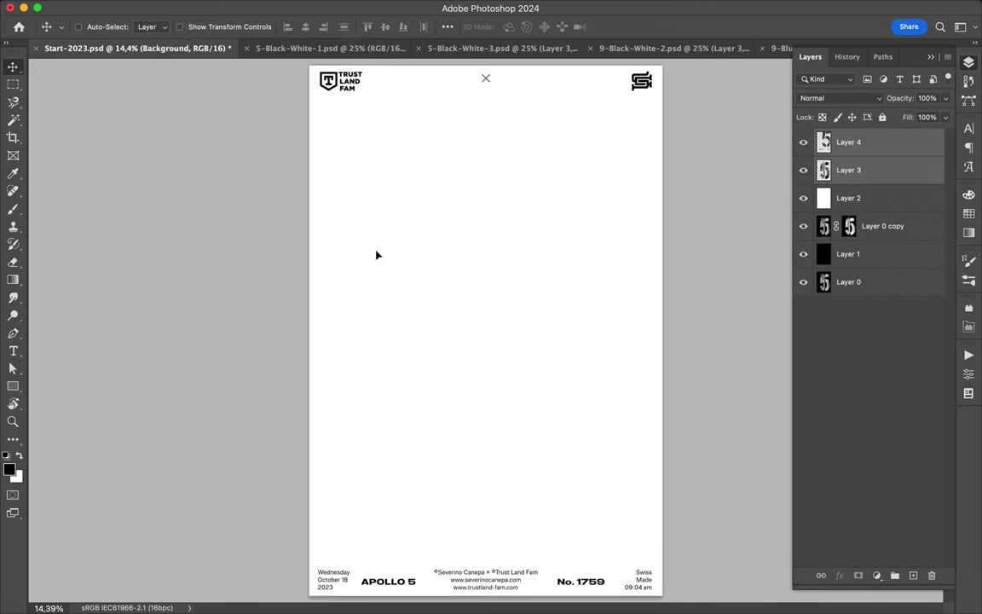
Copy the stencil 9 layers into Start-2023 and close the 5 and 9 source documents without saving
click(195, 49)
click(457, 250)
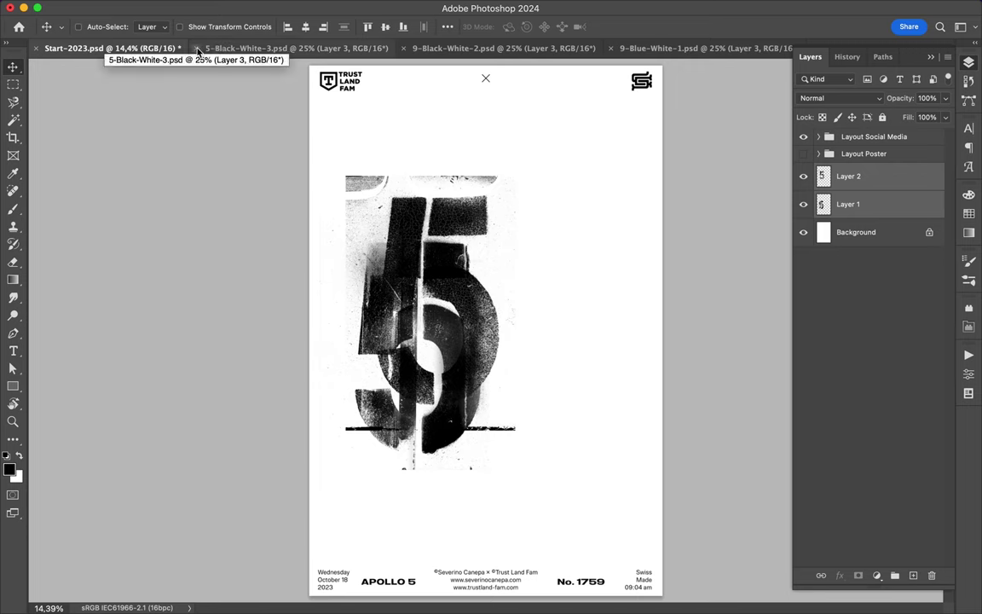
click(317, 49)
click(501, 48)
drag(861, 170, 523, 295)
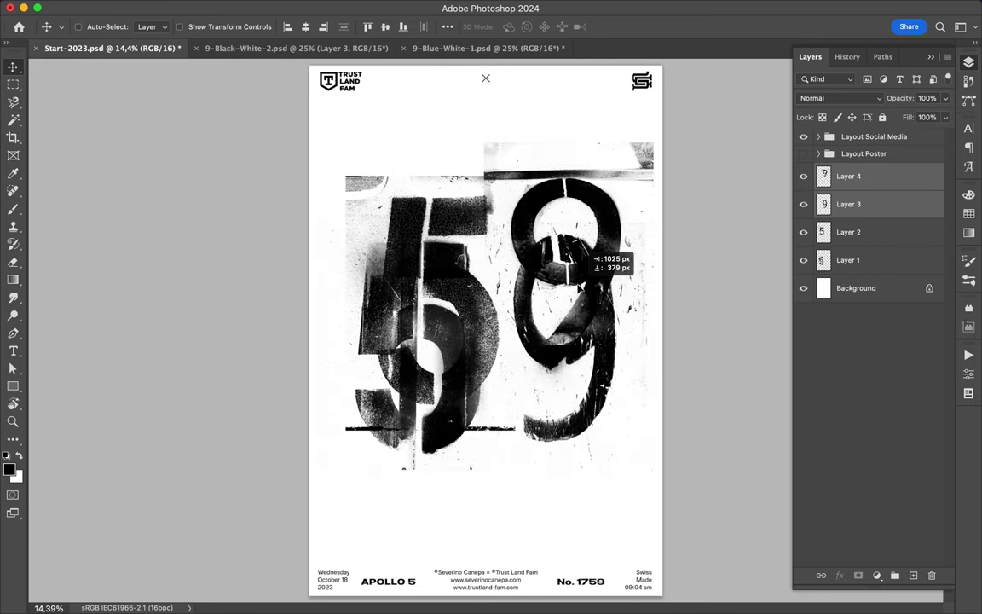
click(196, 48)
click(489, 253)
Browse Finder from 1 Graphisme through the Inspiration folders into the 20202314 sticker pack
click(393, 584)
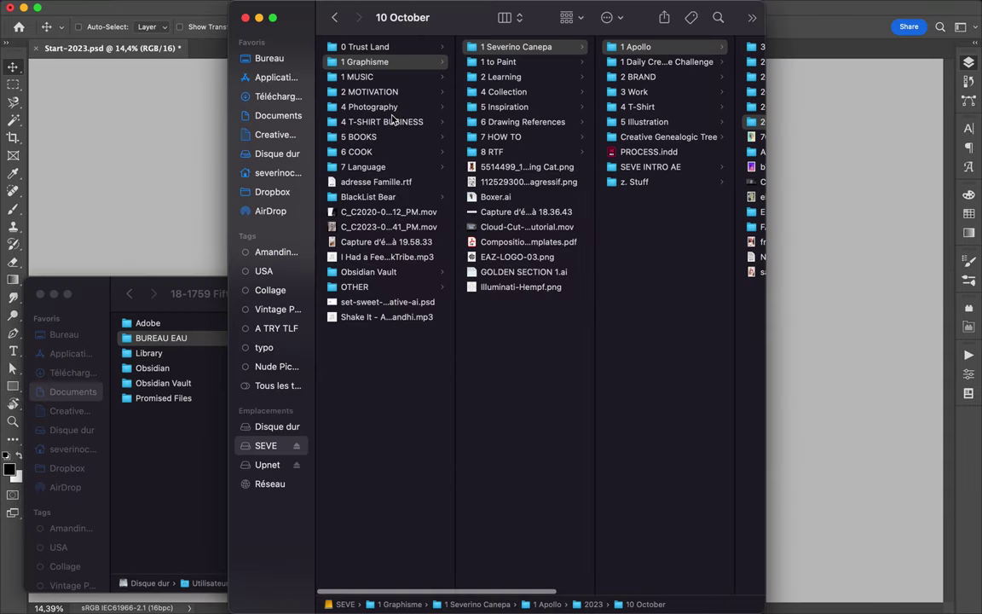
click(375, 92)
click(365, 62)
click(503, 107)
click(503, 91)
click(635, 271)
click(665, 407)
click(530, 482)
click(554, 527)
click(738, 75)
Find 11 Texture/1.png and place it on the poster as the black square
click(535, 91)
key(Down)
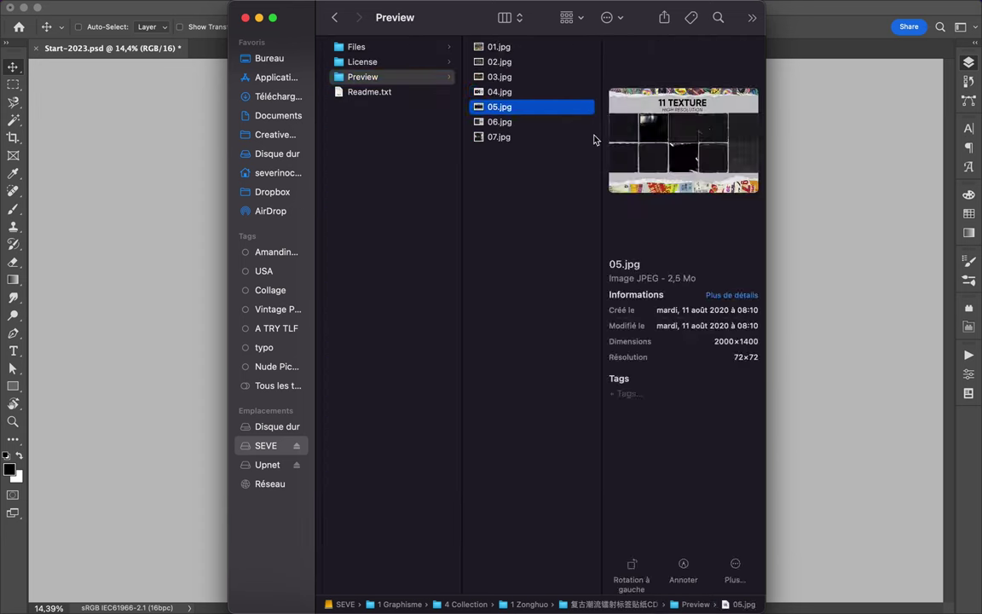
key(Left)
key(Up)
key(Up)
key(Right)
key(Right)
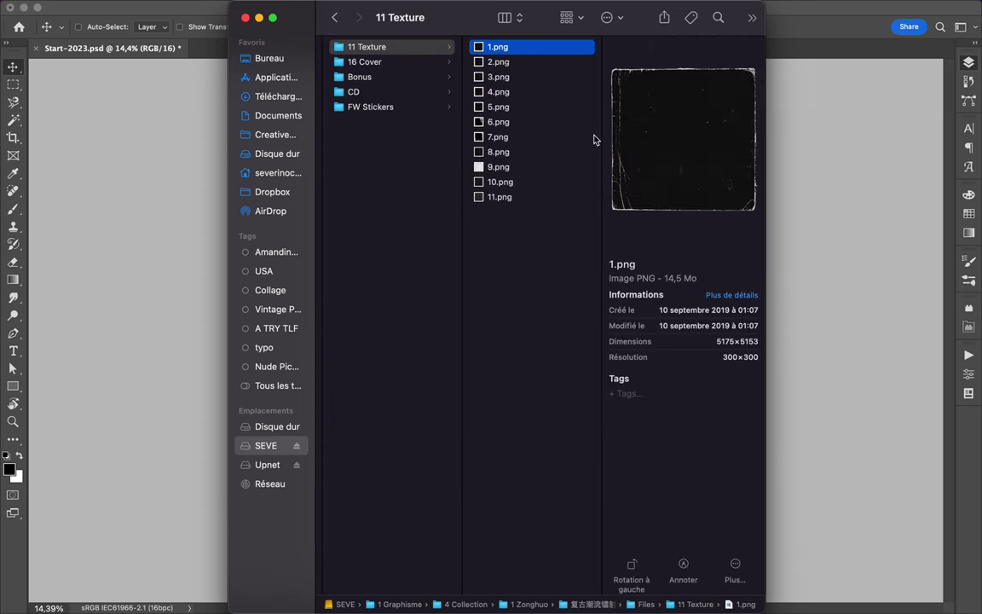
click(209, 279)
key(Return)
Search the Cover, Bonus and FW Stickers folders for a suitable sticker
click(362, 591)
click(460, 62)
click(545, 91)
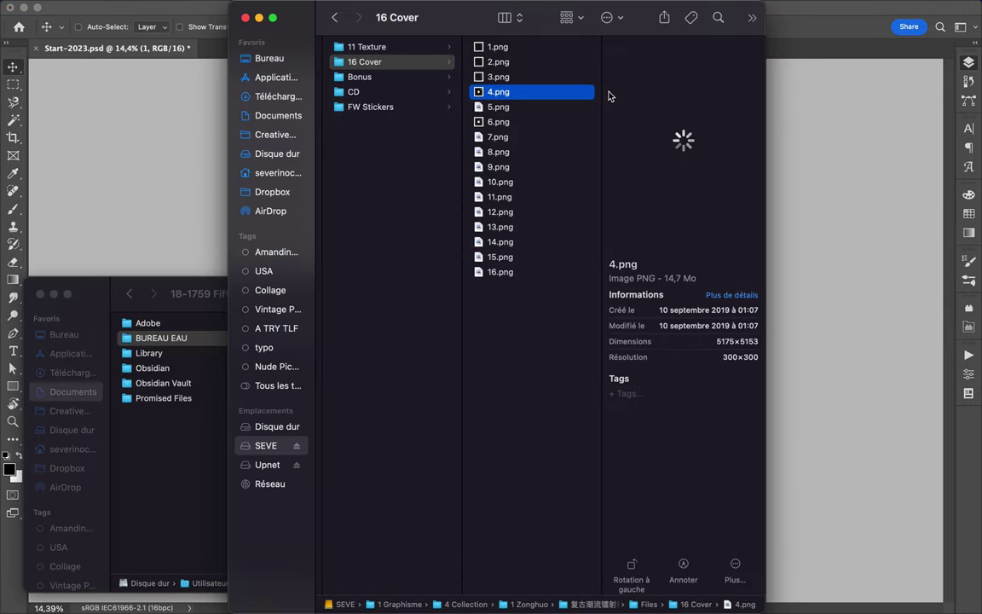
key(Left)
key(Down)
key(Right)
key(Down)
key(Down)
key(Down)
key(Left)
key(Down)
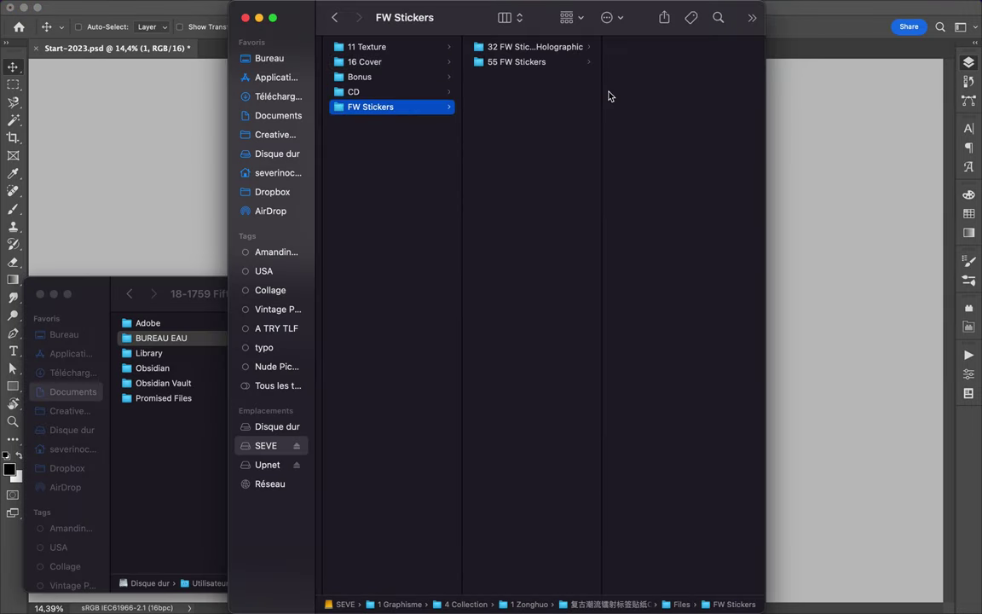
key(Down)
key(Right)
key(Right)
key(Down)
key(Down)
key(Down)
Preview the holographic stickers, including 7.png and 30.png, then move to 55 FW Stickers
key(Down)
key(Down)
key(Down)
key(Down)
key(Down)
key(Down)
key(Down)
key(Down)
key(Down)
key(Down)
key(Down)
key(Up)
key(Down)
key(Down)
key(Down)
key(Down)
key(Down)
key(Down)
key(Down)
key(Down)
key(Down)
key(Down)
key(Down)
key(Down)
key(Down)
key(Down)
key(Down)
key(Down)
key(Down)
key(Up)
key(space)
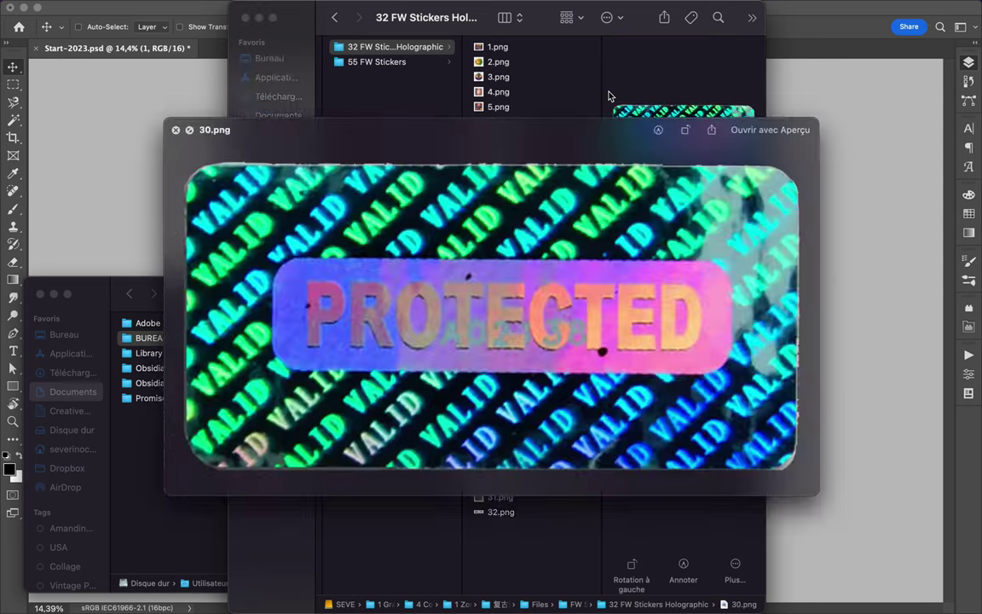
key(space)
key(Left)
key(Down)
key(Right)
key(Down)
key(Down)
key(Down)
key(Down)
key(Down)
Preview stickers 55 back to 51 and place the 51.png price ticket on the poster
scroll(554, 273, down, 10)
click(490, 583)
key(space)
key(Up)
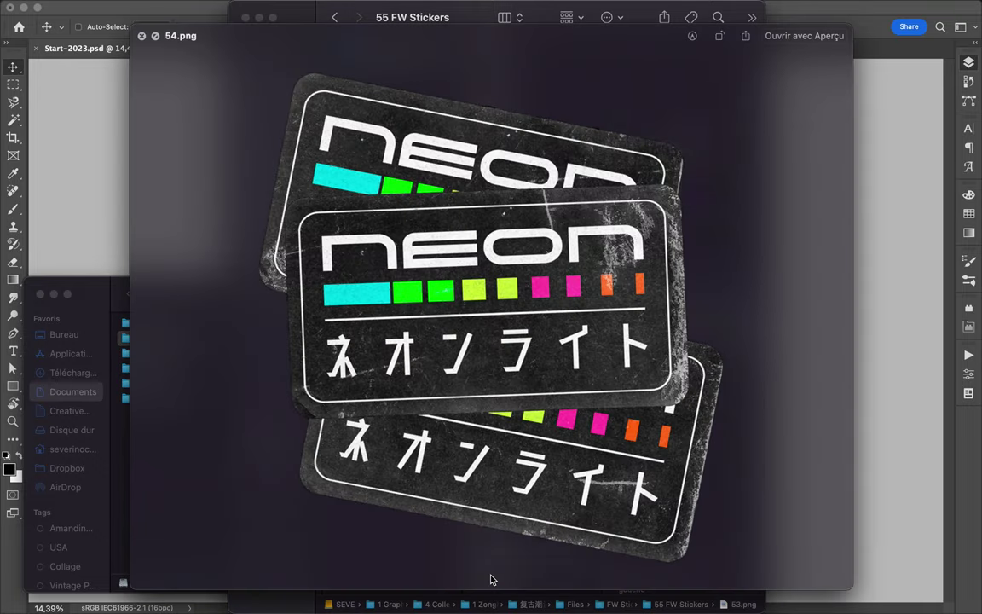
key(Up)
key(Up)
key(Up)
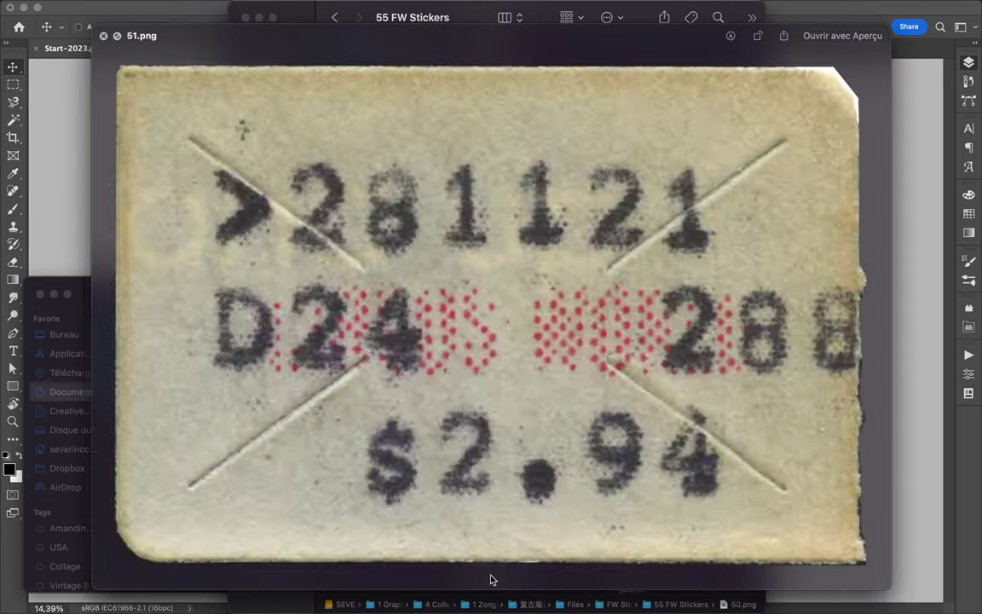
key(Up)
key(space)
key(Down)
key(super+Tab)
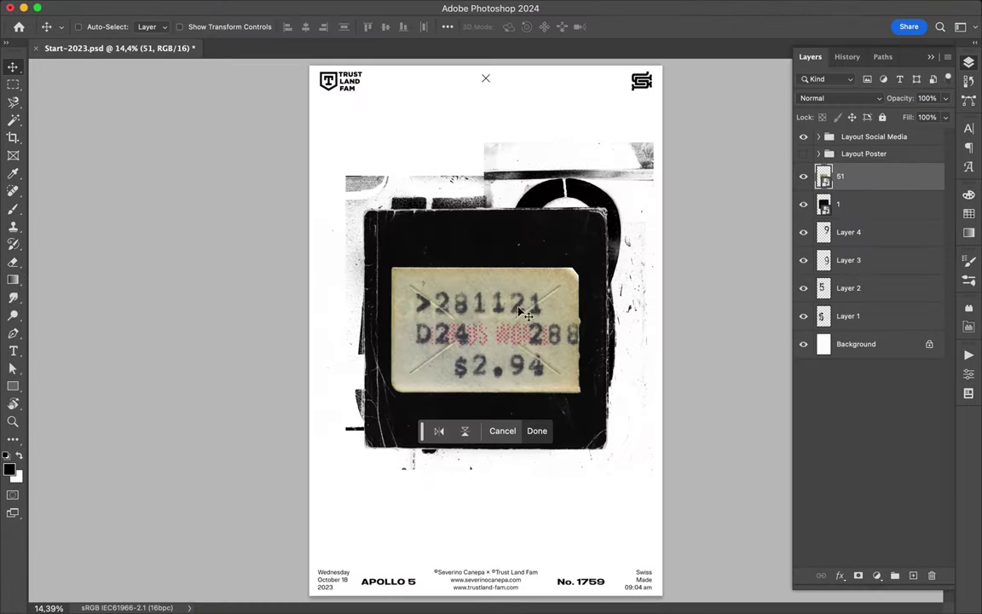
key(Return)
Browse the 20202314 Textures and 20202247 folders for scrap images
click(388, 587)
scroll(447, 247, left, 5)
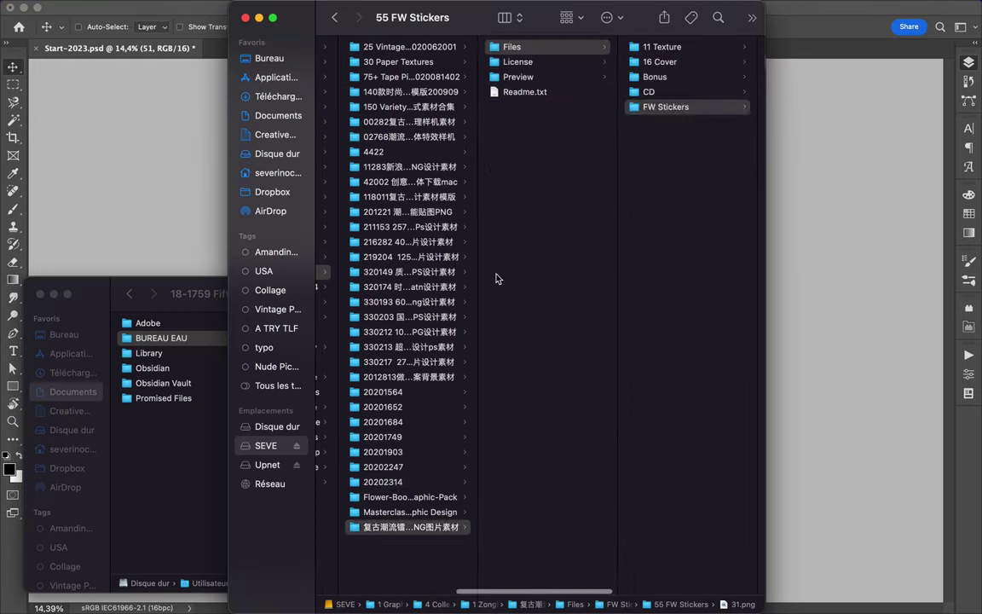
click(438, 478)
click(512, 118)
click(522, 136)
key(Left)
key(Up)
key(Up)
key(Up)
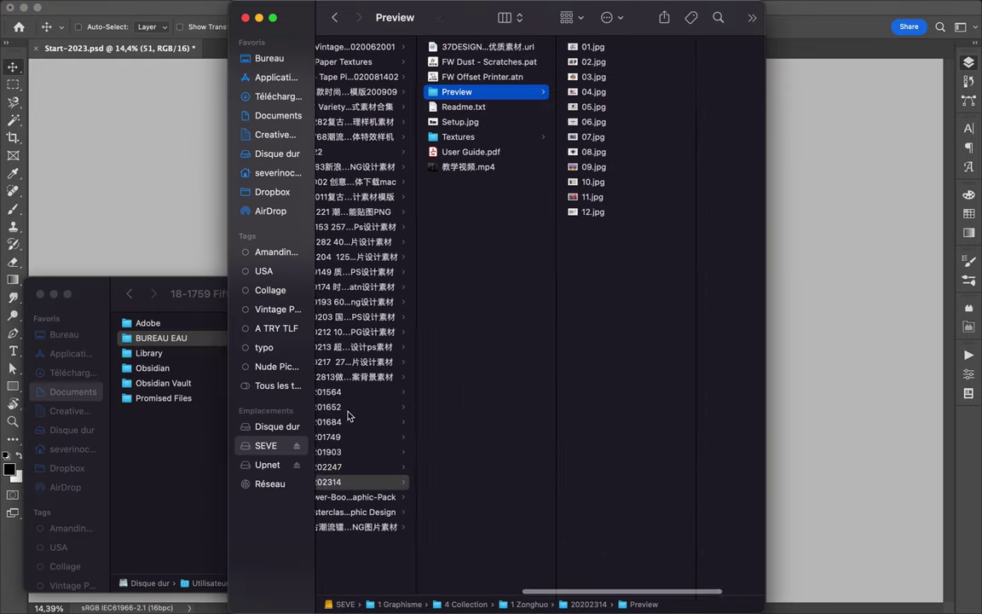
key(Left)
key(Up)
key(Right)
key(Down)
key(Down)
key(Down)
key(Down)
Place the red circle 4.png and tape scrap 7.png from the PNGs folder onto the poster
click(388, 376)
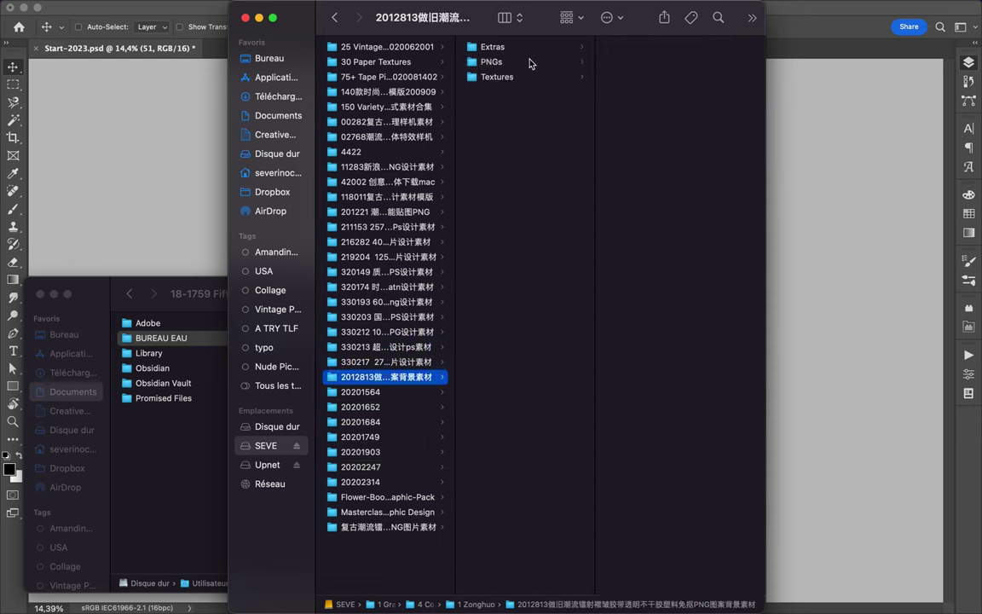
click(490, 61)
click(517, 73)
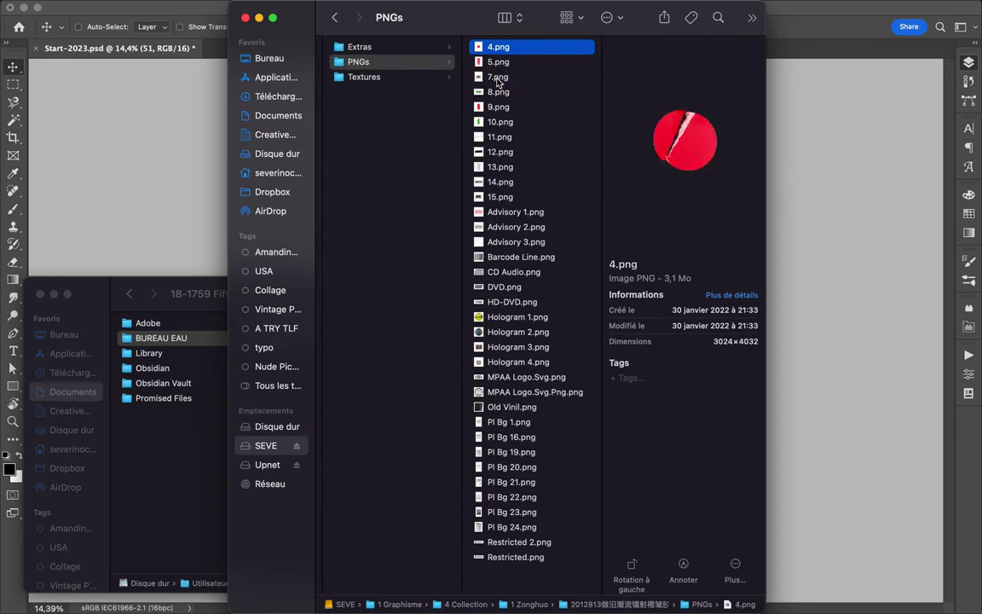
drag(498, 47, 211, 233)
key(Return)
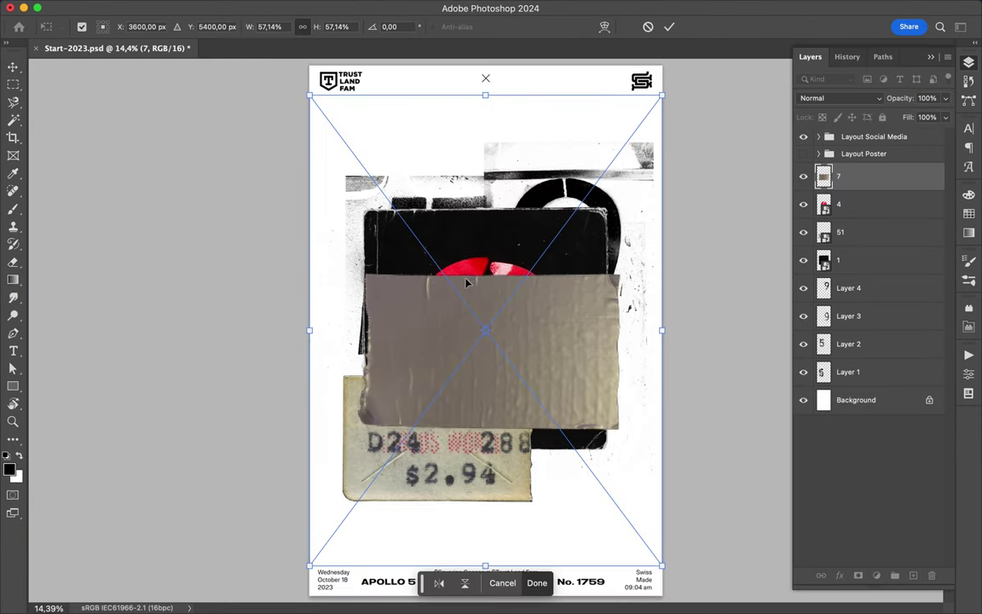
key(Return)
Navigate Finder to 330213 > Graffiti and select a handwriting image
key(super+Tab)
key(Left)
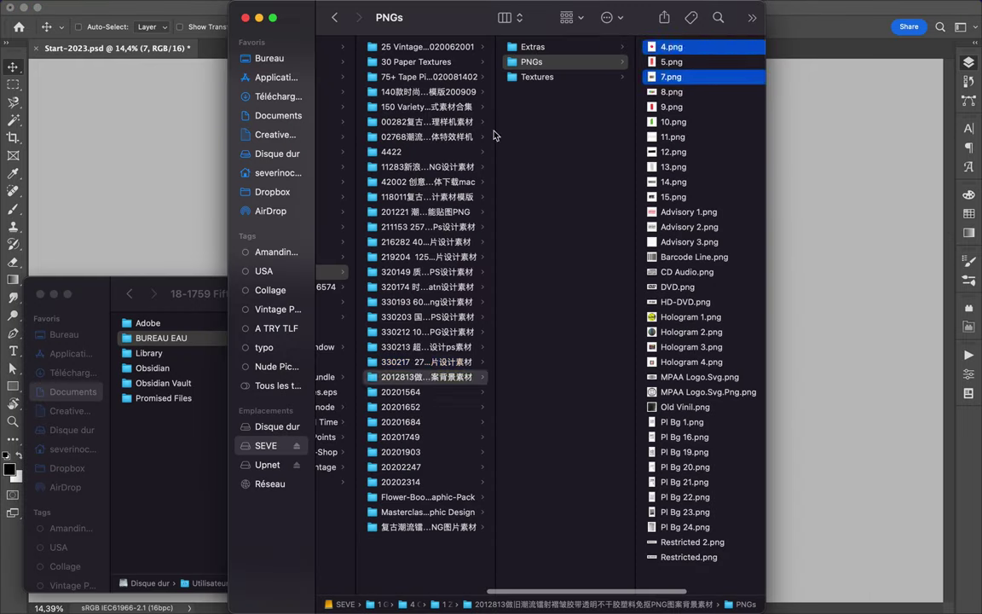
key(Left)
key(Up)
click(569, 227)
key(Right)
key(Left)
key(Up)
key(Left)
key(Up)
key(Right)
key(Right)
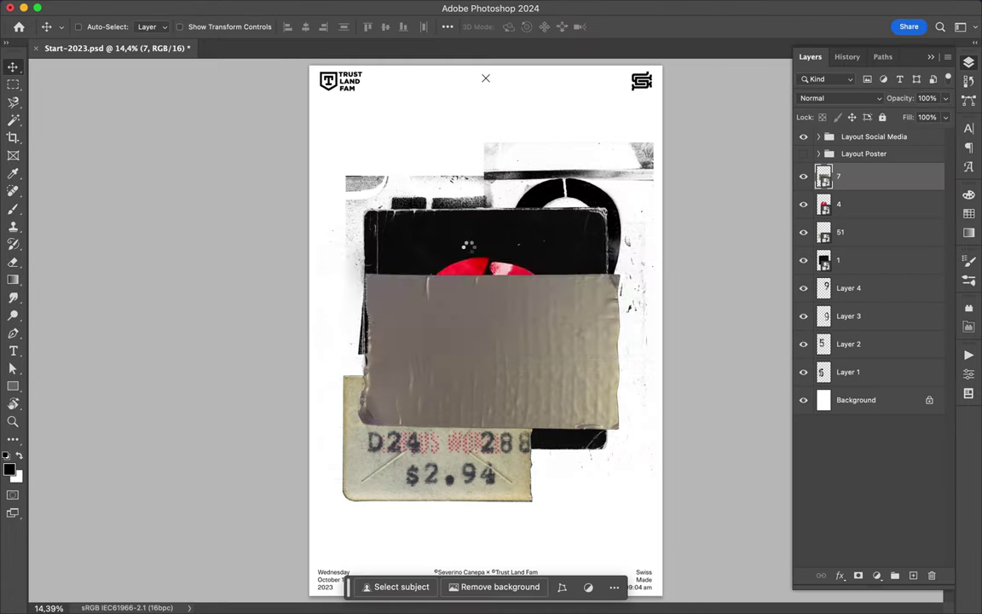
Place the handwriting graffiti on the poster, scaled down at the lower right
drag(446, 67, 475, 271)
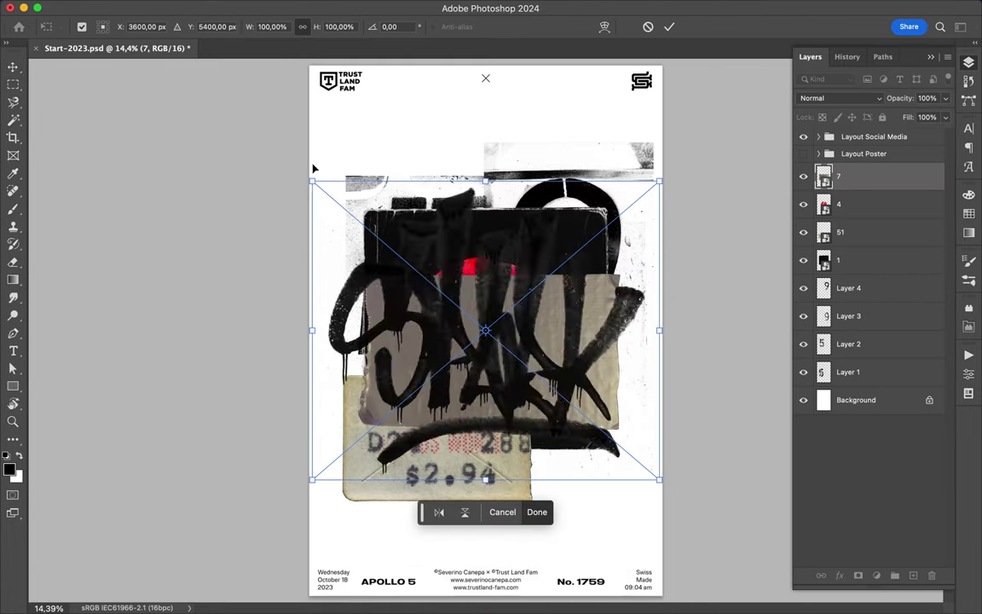
drag(318, 88, 446, 297)
key(Return)
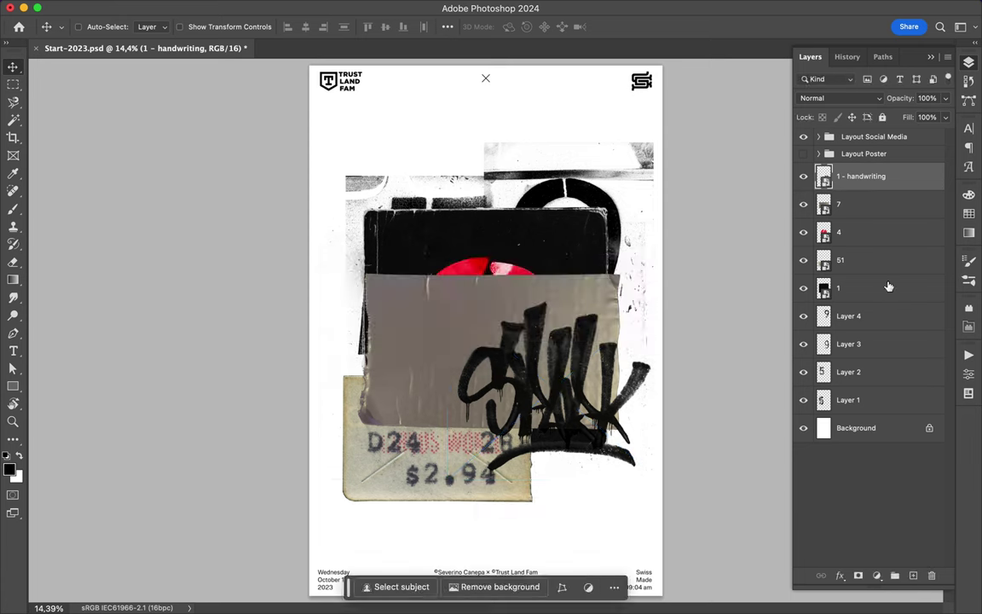
Move the black square to the top and upper left, then raise the 9 and 5 stencils
drag(888, 287, 888, 170)
drag(547, 249, 503, 147)
click(883, 204)
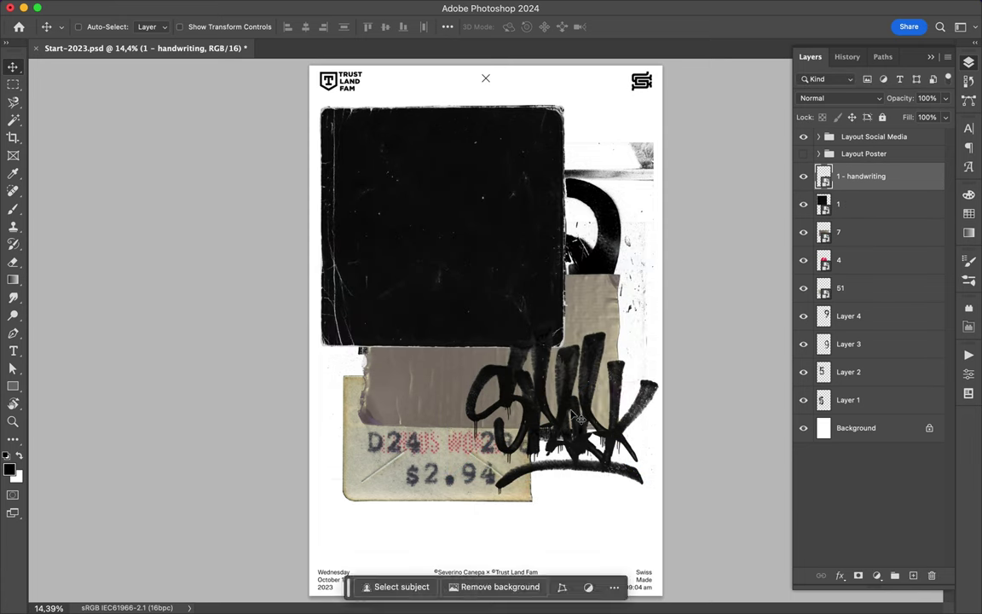
drag(579, 417, 561, 422)
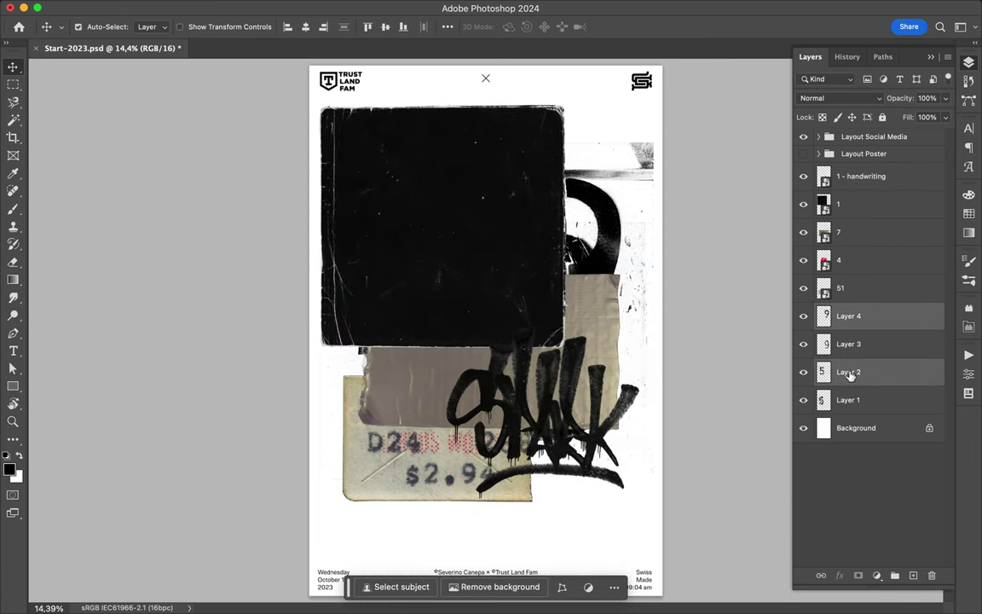
drag(849, 375, 849, 191)
Draw a white rectangle over the right half and clip it to the stencil 9
key(u)
mouse_move(468, 136)
mouse_down()
mouse_move(657, 351)
mouse_move(654, 418)
mouse_up()
alt+click(852, 219)
Merge white rectangles into the 9 and 5 stencils and arrange them to read 95
key(ctrl+e)
mouse_move(545, 281)
mouse_down()
mouse_move(392, 255)
mouse_move(530, 449)
mouse_up()
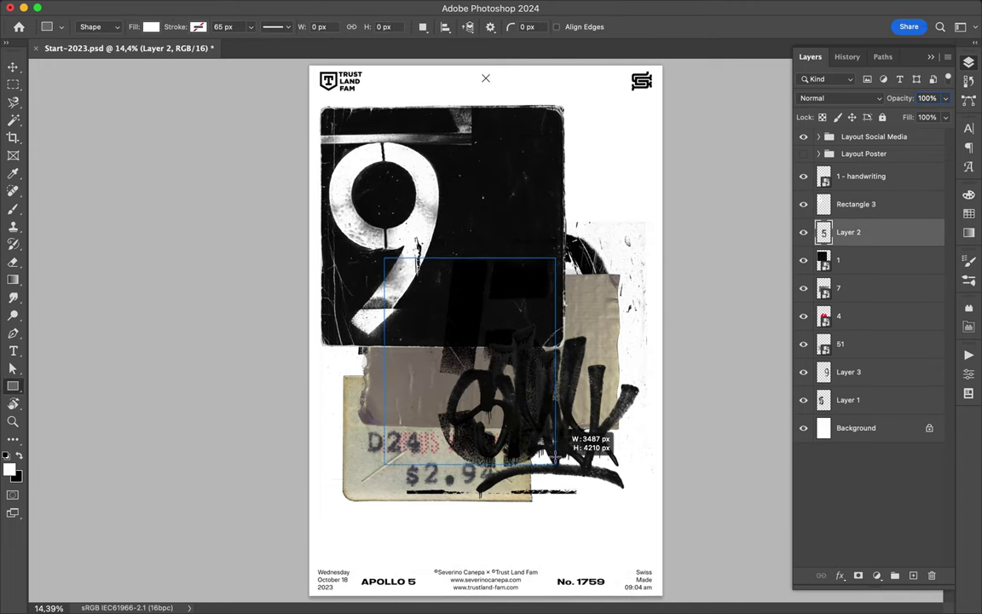
drag(588, 504, 509, 304)
alt+click(857, 247)
key(ctrl+e)
key(v)
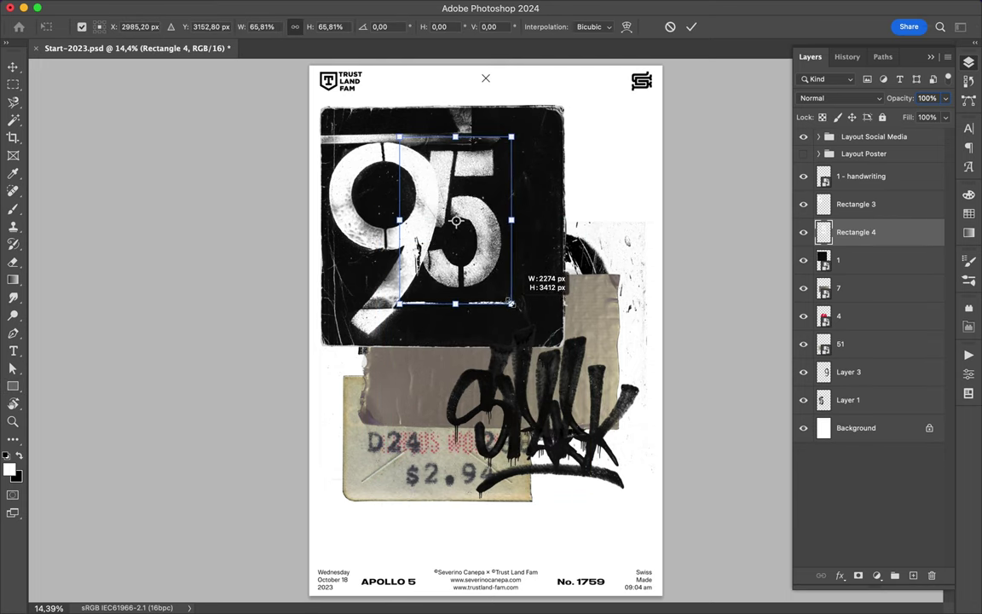
drag(484, 261, 506, 315)
key(Return)
Shrink the tape scrap and move it above the black square, beside the 95
click(856, 287)
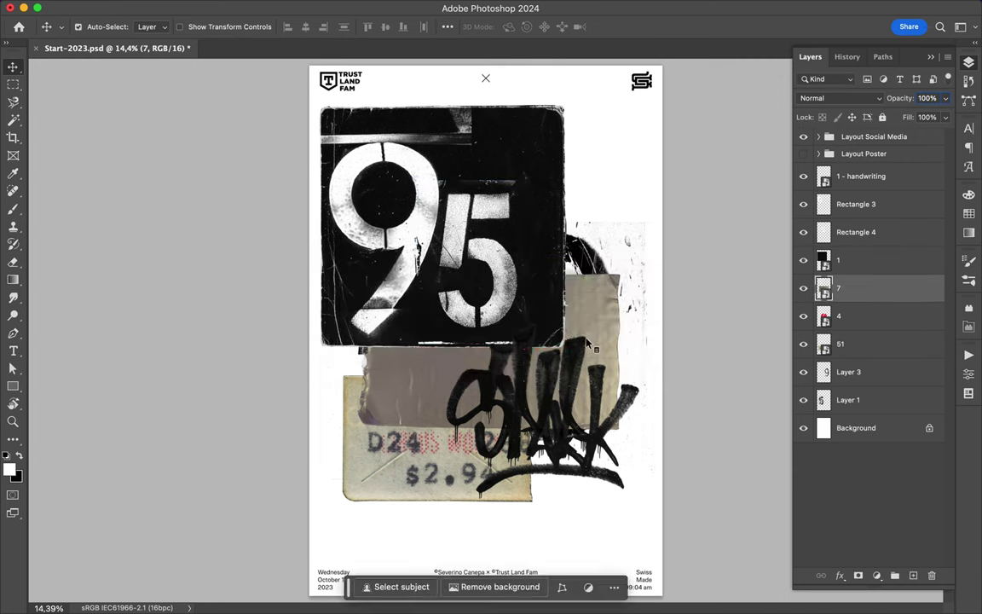
drag(569, 430, 542, 383)
key(Return)
drag(857, 288, 857, 254)
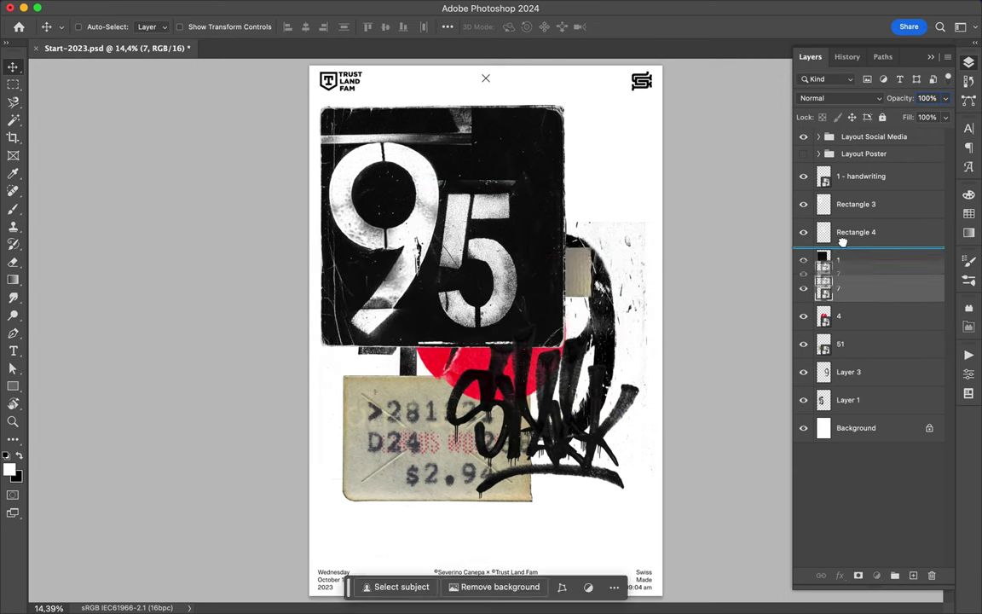
drag(427, 383, 499, 234)
Put the red circle under the beige strip, graffiti left, and price ticket lower right
drag(468, 362, 564, 345)
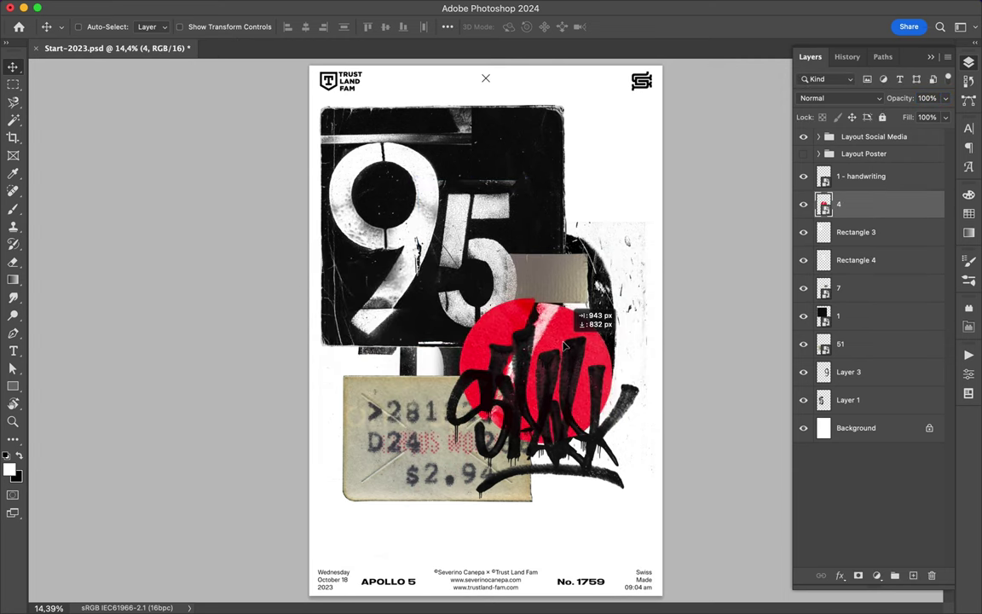
drag(852, 205, 857, 267)
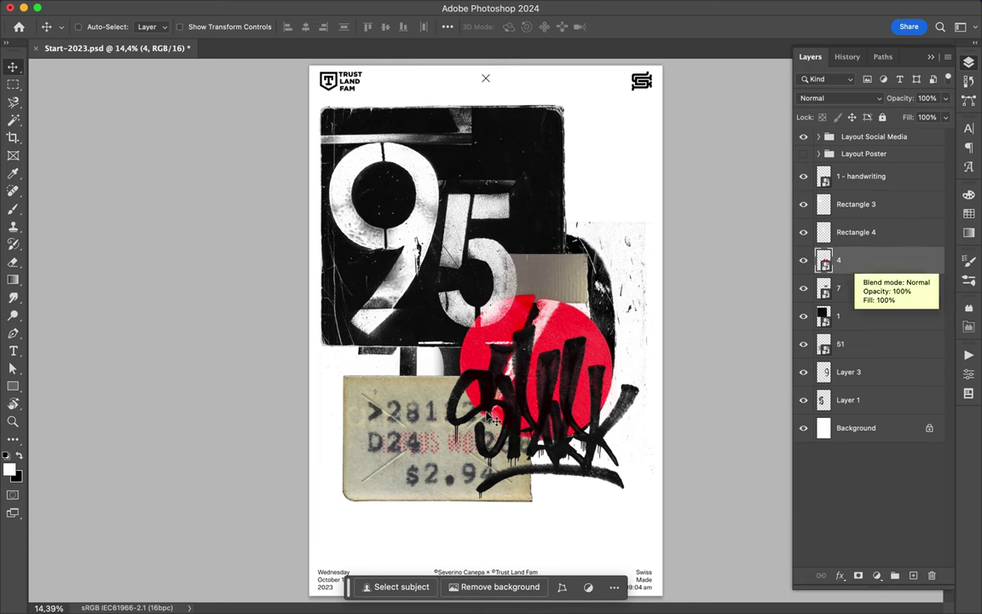
drag(573, 375, 434, 375)
mouse_move(499, 441)
mouse_down()
mouse_move(641, 484)
mouse_move(609, 473)
mouse_up()
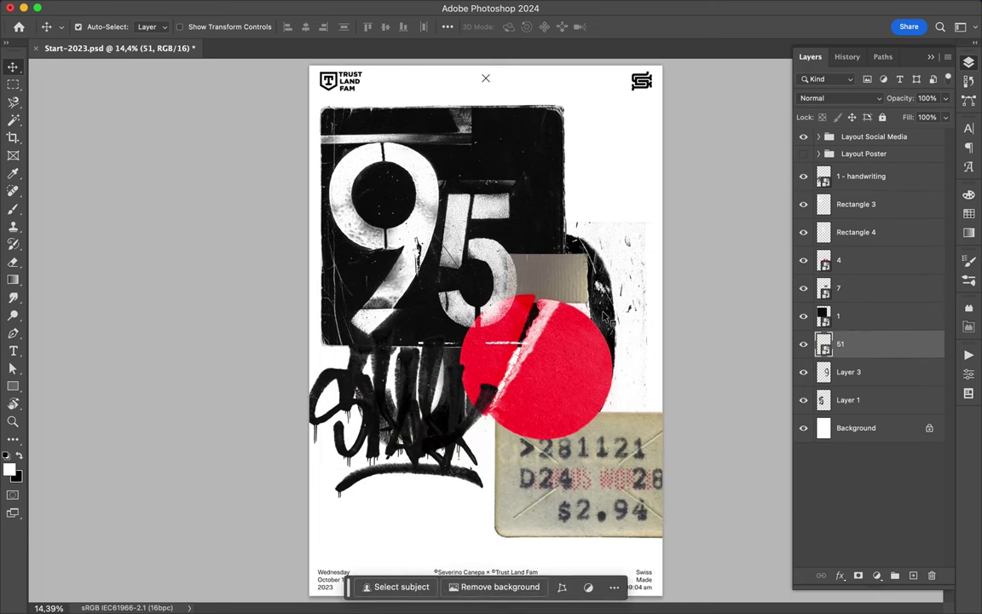
Move the 9 stencil to the lower left and resize the 5 beside it
click(848, 372)
key(ctrl+t)
mouse_move(554, 290)
mouse_down()
mouse_move(368, 492)
mouse_move(372, 470)
mouse_up()
key(Return)
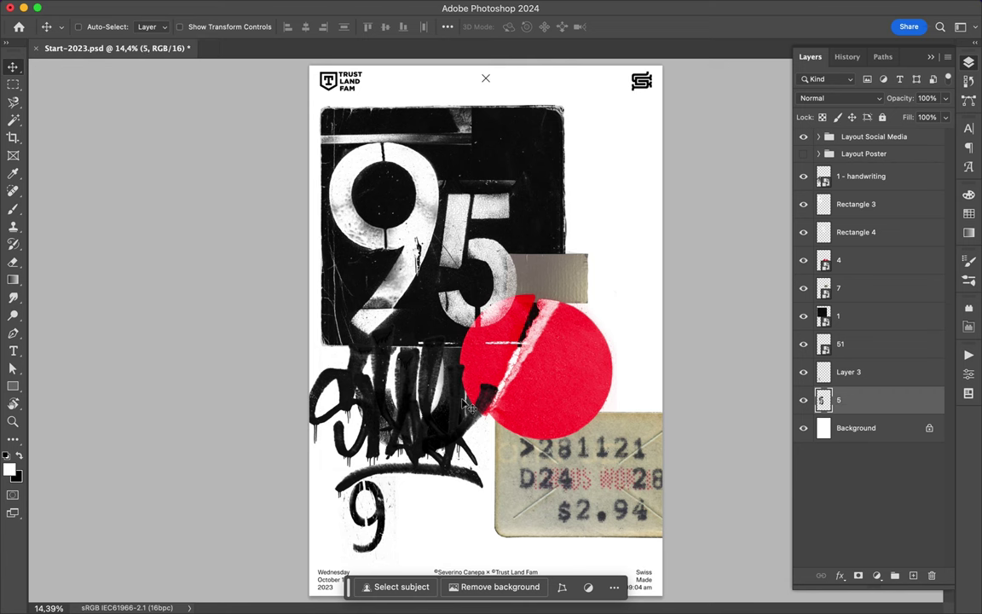
key(ctrl+t)
drag(514, 309, 502, 394)
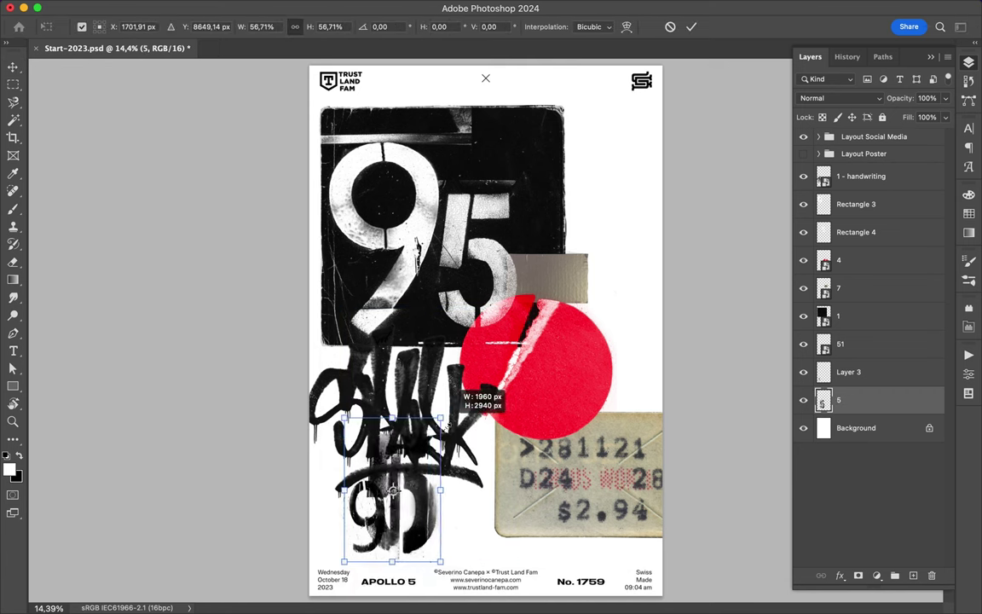
click(692, 27)
Move the graffiti layer below Rectangle 4 and up under the black square
click(861, 176)
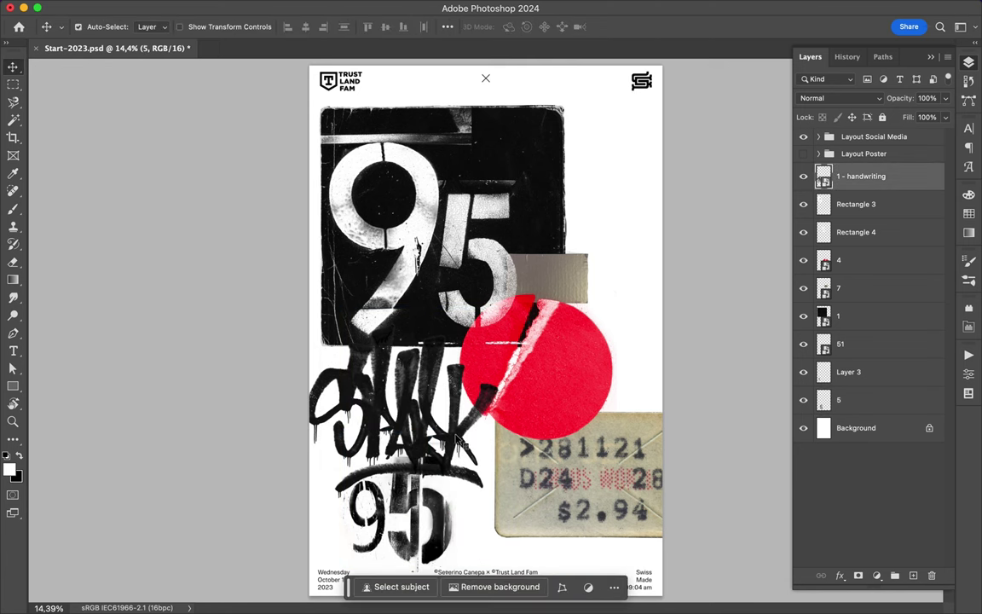
drag(861, 175, 861, 219)
drag(401, 368, 404, 326)
Shrink the red circle to a small dot on the black square's top-right corner
drag(491, 374, 526, 172)
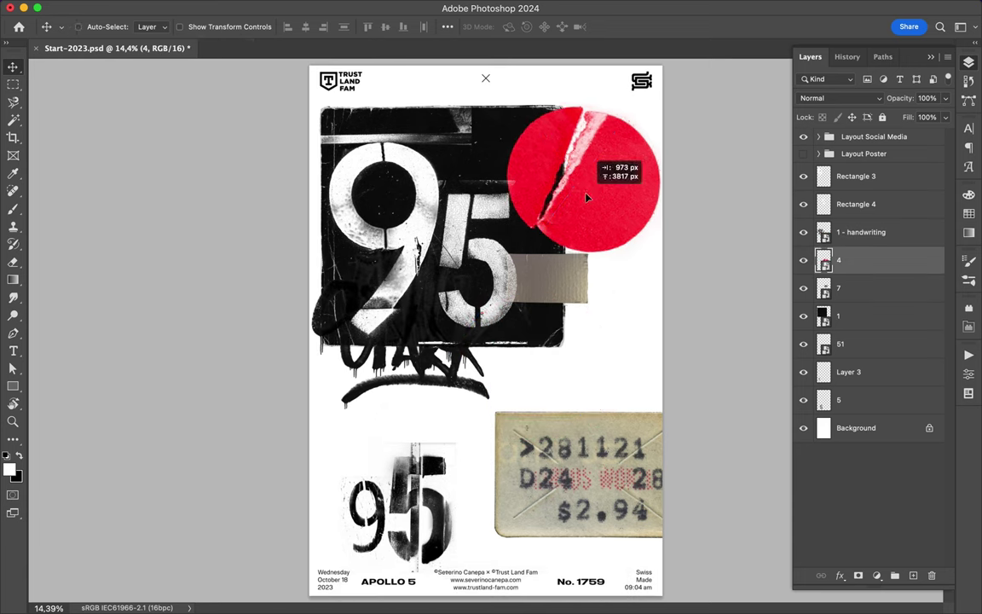
key(ctrl+t)
drag(789, 413, 543, 134)
drag(502, 164, 588, 145)
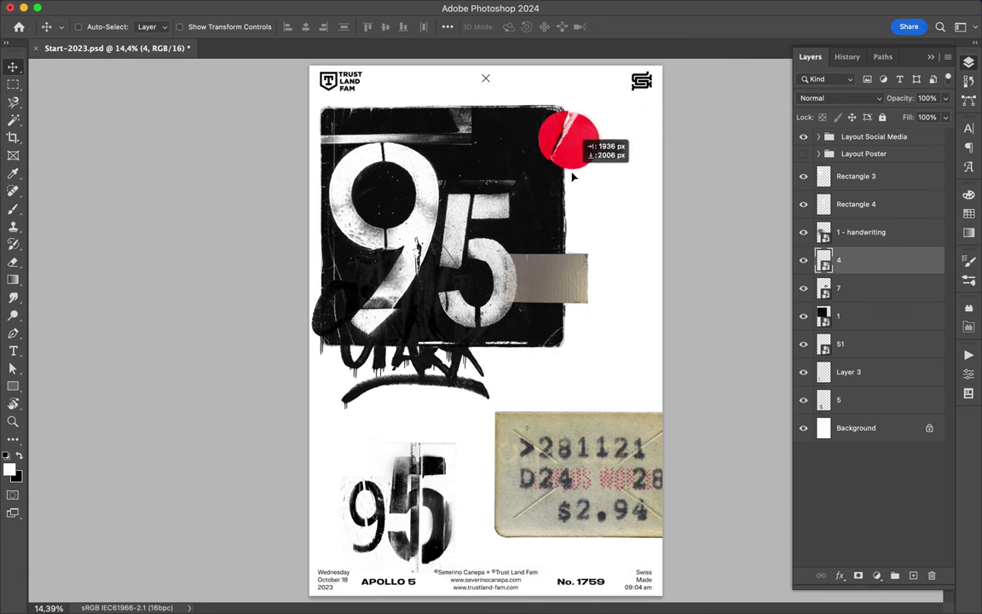
key(Return)
Shrink the price ticket at the lower right edge and shift the stencil 95 up-right
drag(488, 408, 576, 465)
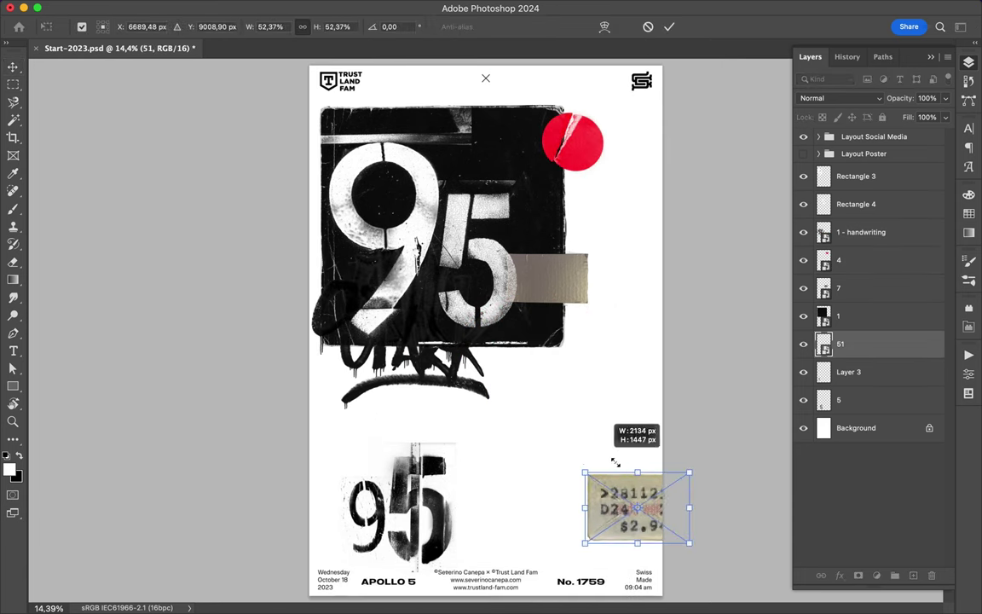
key(Return)
drag(642, 483, 628, 505)
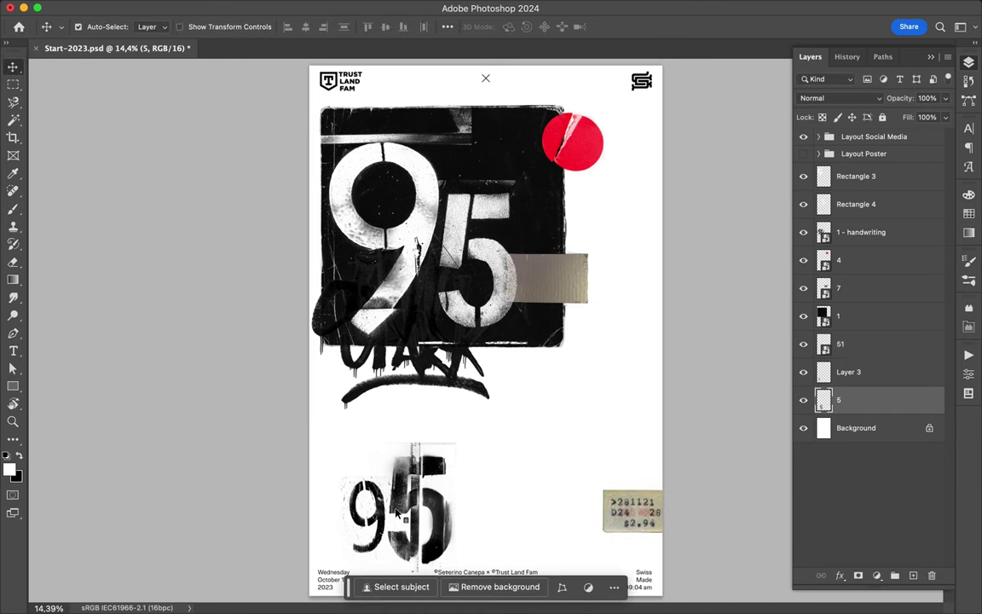
drag(381, 514, 528, 459)
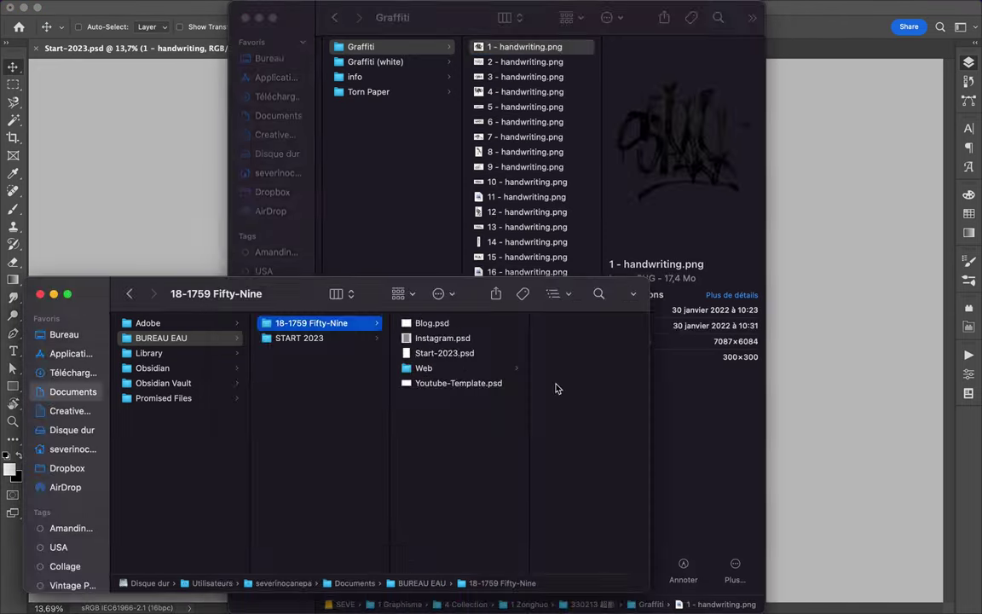
Place handwriting graffiti, copy 1 - handwriting above the black square, and delete 4 - handwriting
click(546, 62)
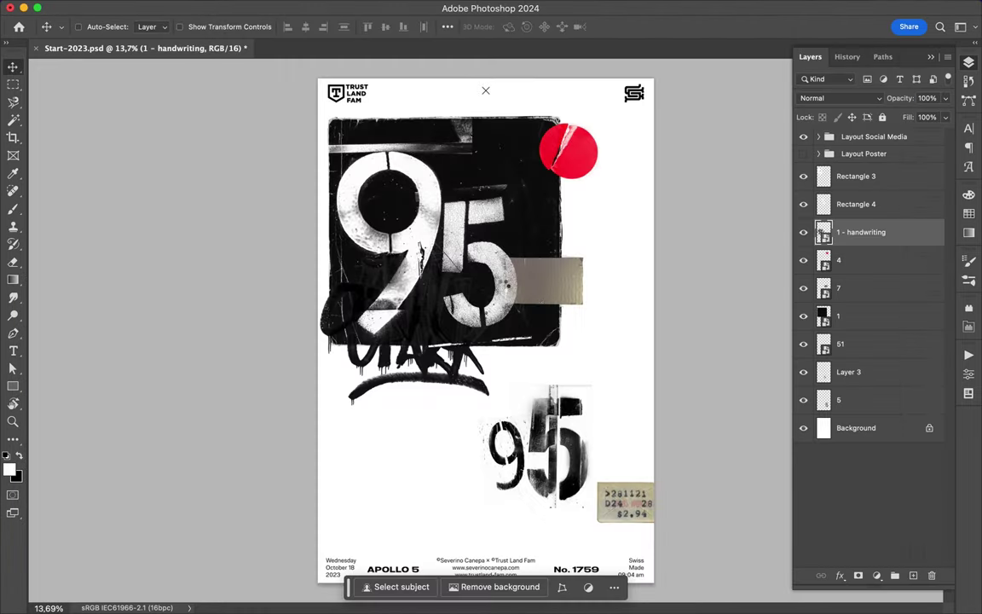
key(Return)
drag(861, 232, 866, 344)
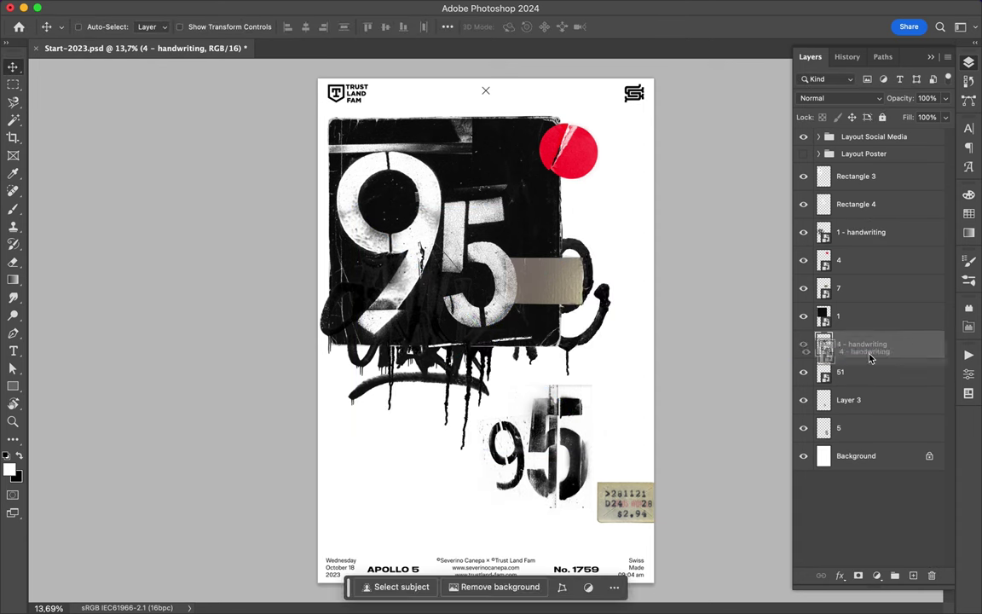
drag(447, 353, 439, 256)
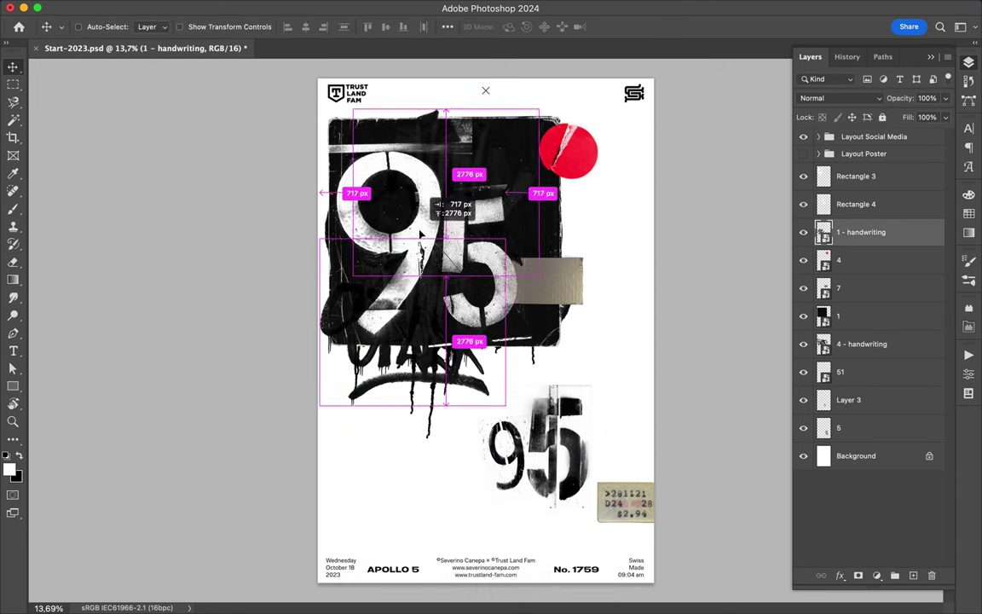
drag(869, 232, 859, 465)
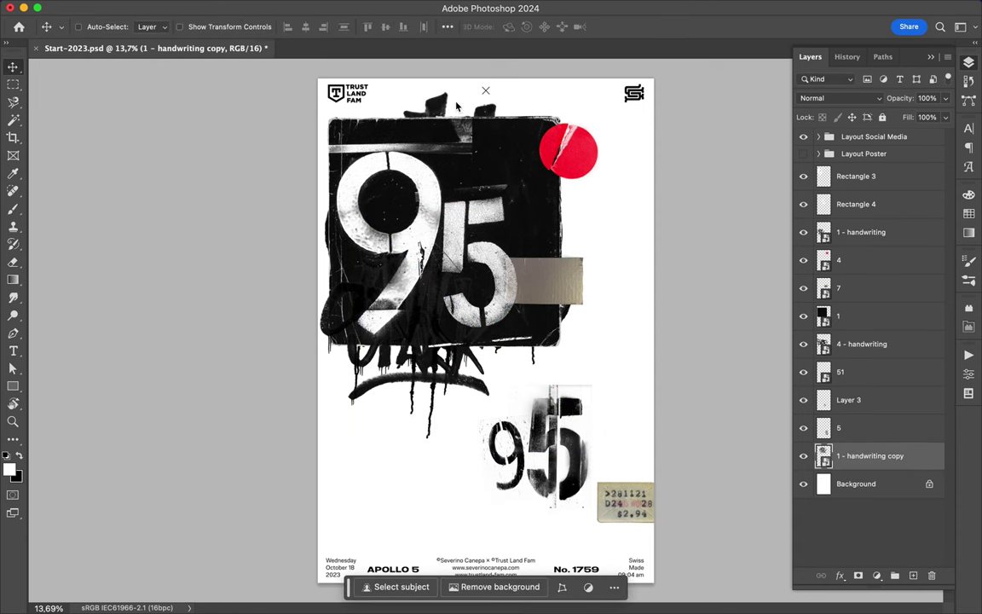
drag(861, 232, 855, 345)
key(Delete)
Move the stencil 95 layers to the top of the stack and to the bottom-right corner
ctrl+click(529, 456)
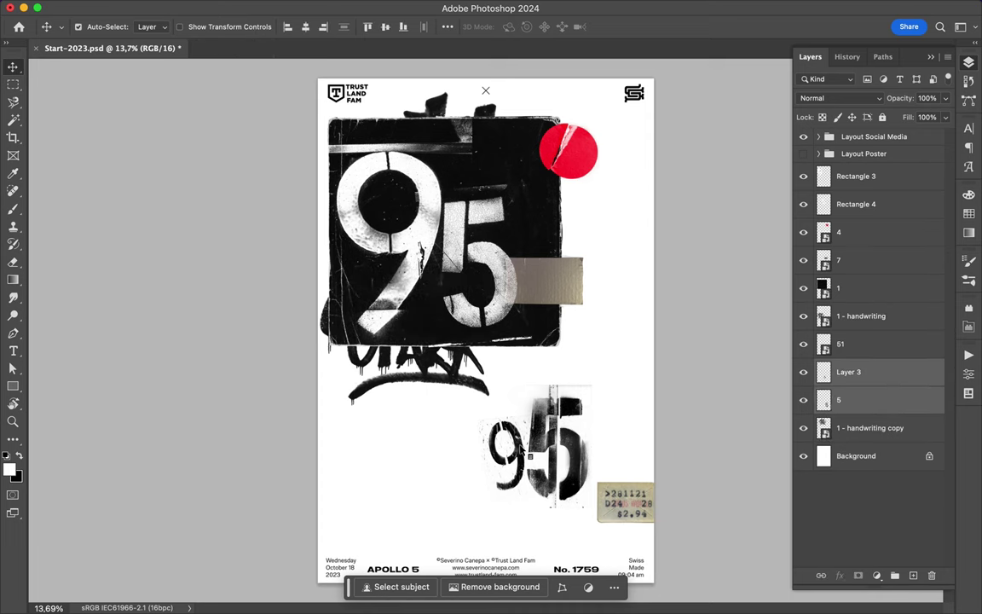
drag(883, 388, 851, 166)
drag(564, 436, 605, 490)
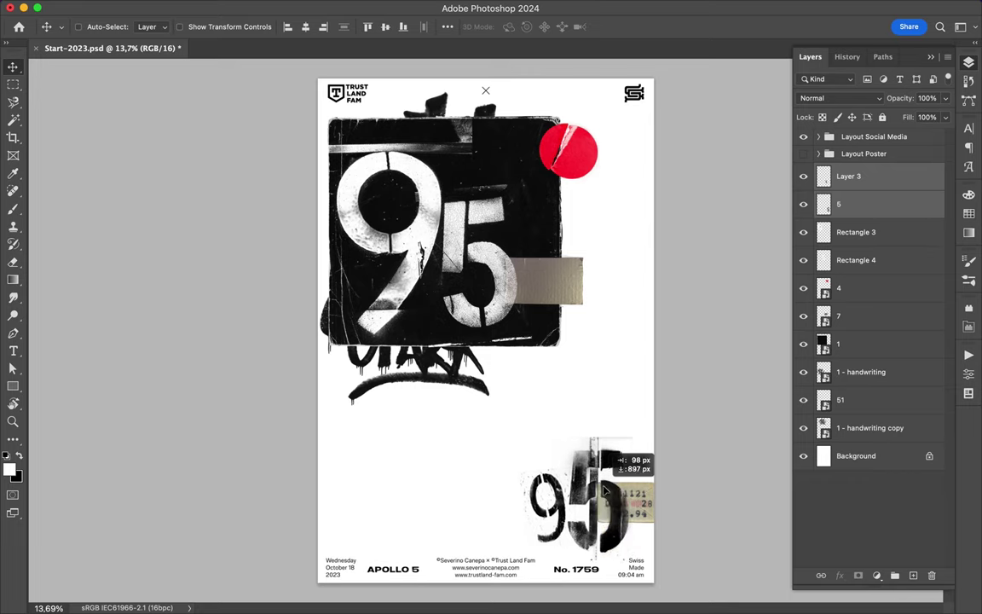
click(383, 587)
click(523, 153)
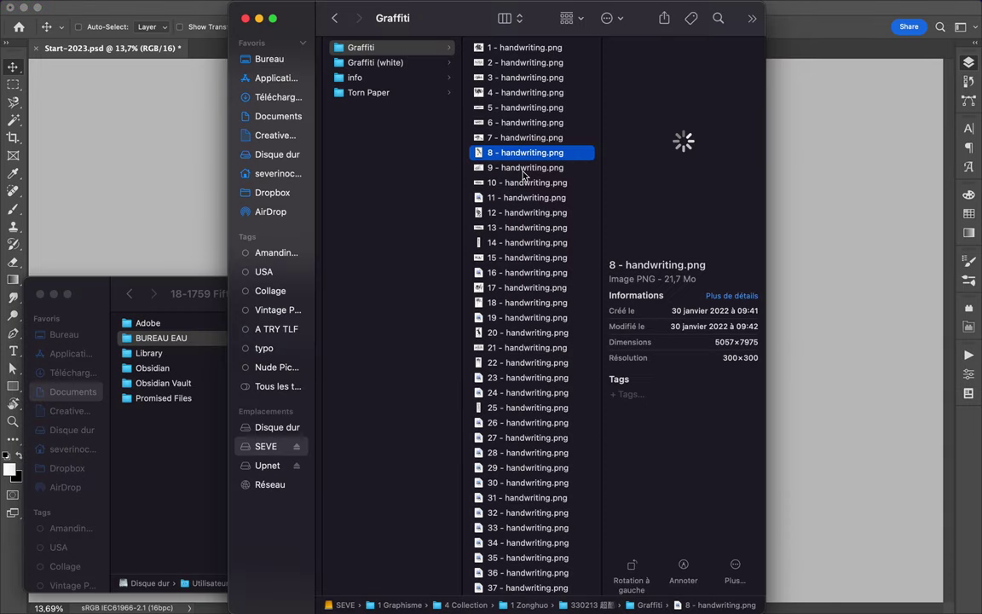
Place 1 - Tear paper on the poster just above Background, scaled down from the top
click(375, 92)
click(524, 49)
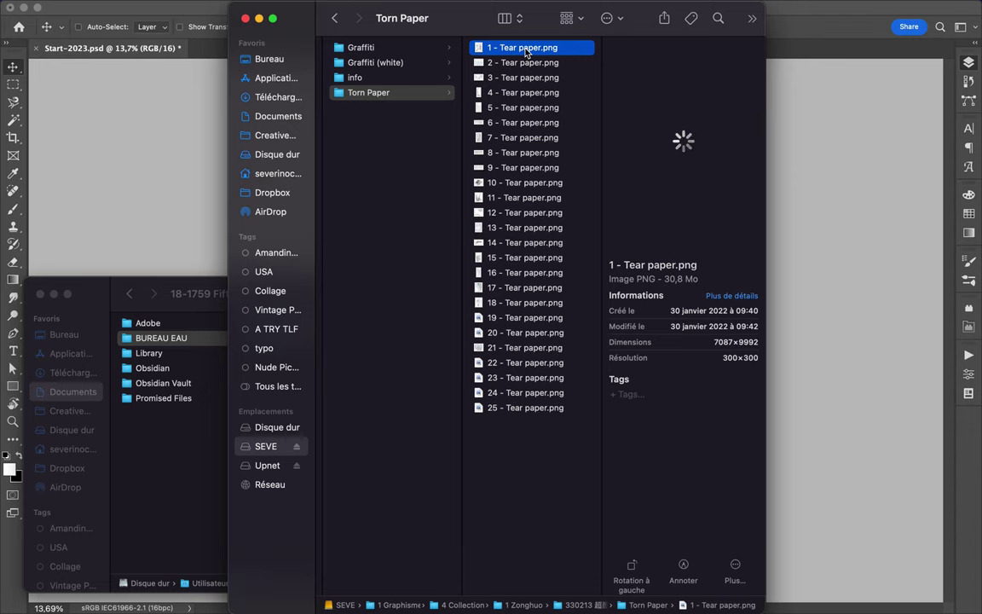
drag(228, 223, 598, 362)
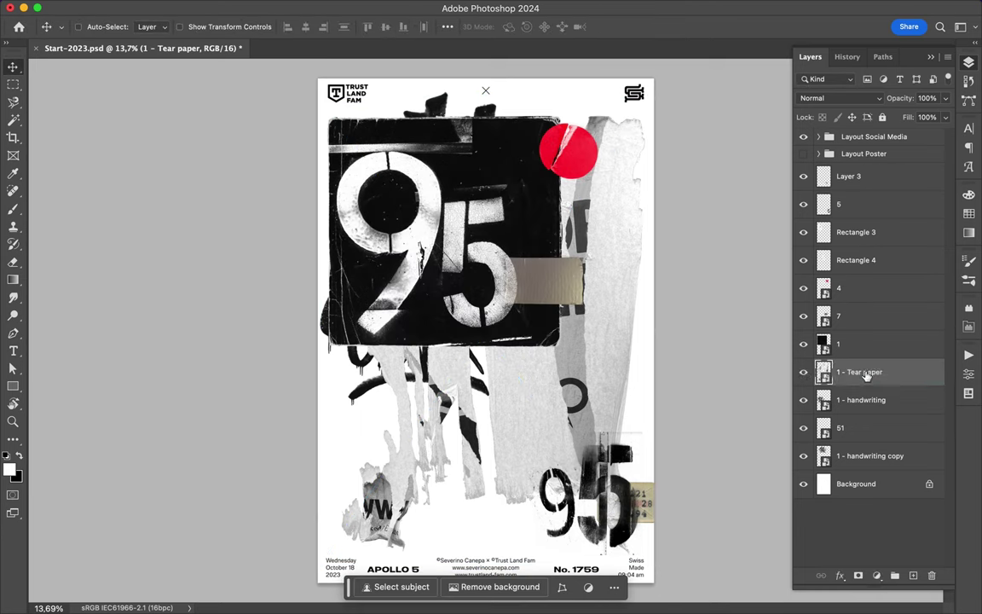
drag(876, 180, 870, 470)
drag(496, 291, 496, 412)
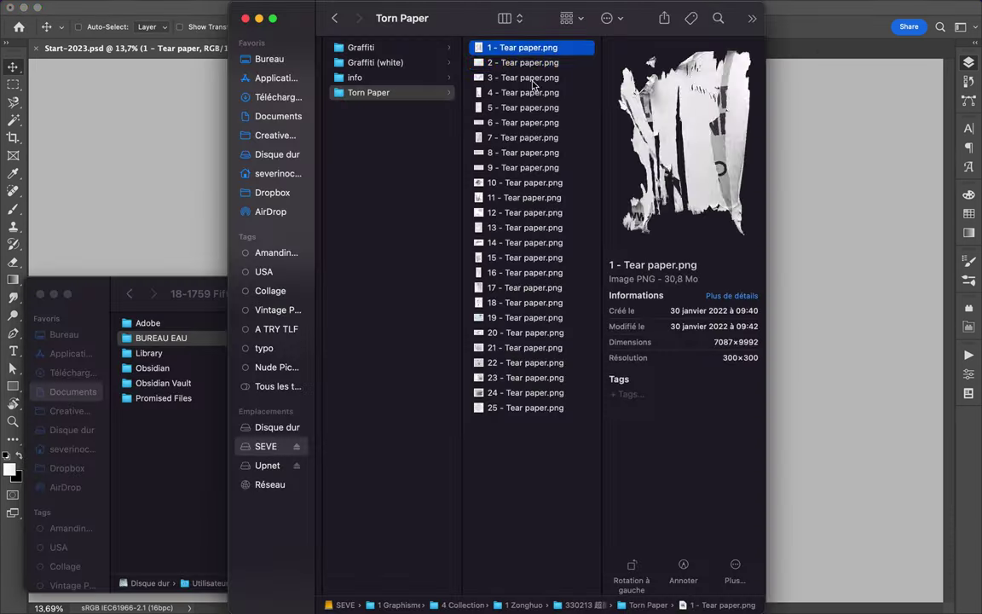
Place 2 - Tear paper and move it down and to the right
click(526, 63)
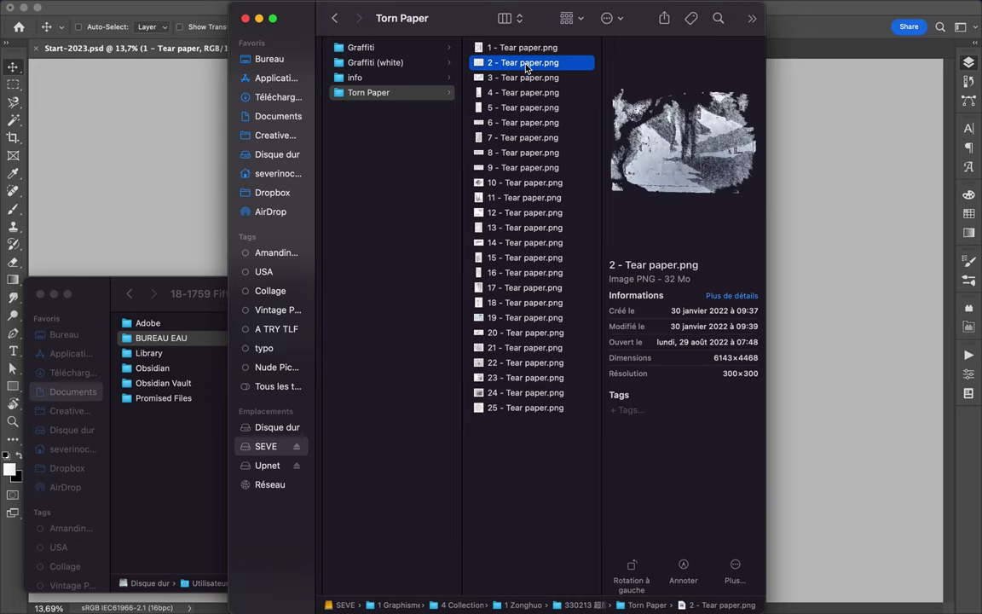
key(Down)
click(184, 173)
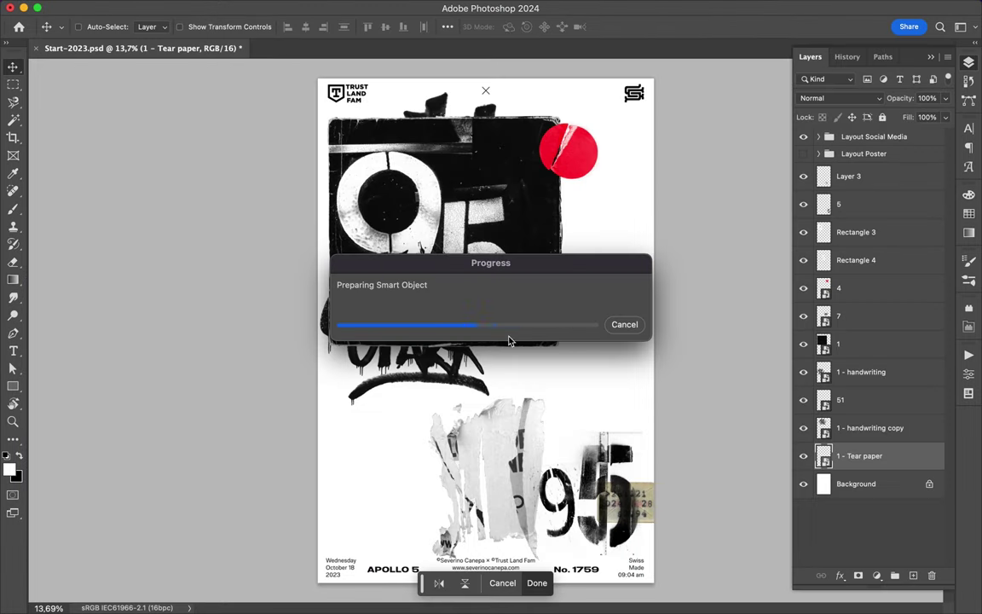
key(Return)
drag(552, 368, 564, 552)
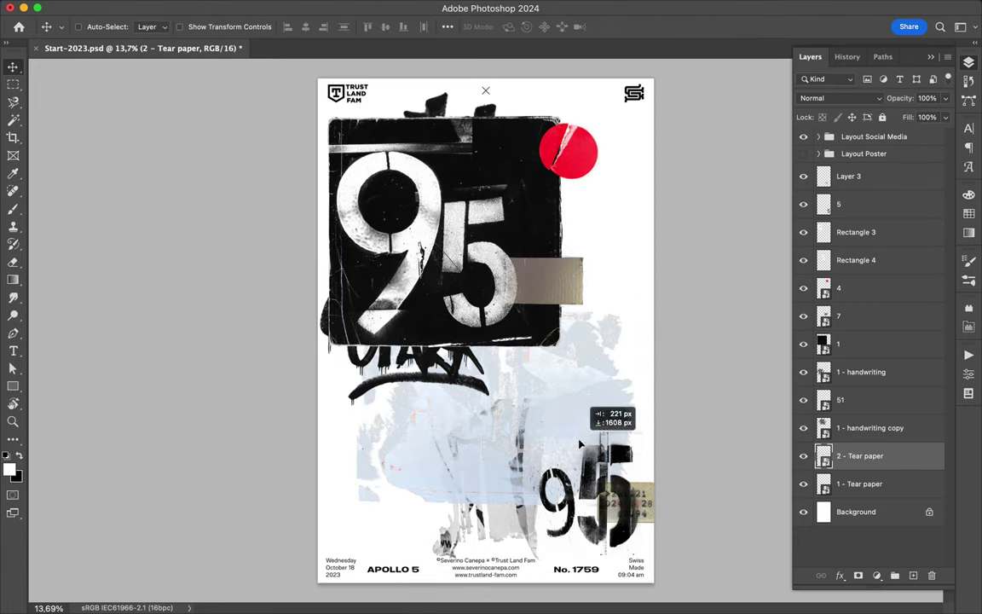
Shrink the red dot and move it into the black square, nudging the graffiti up
super+click(569, 151)
key(super+t)
drag(636, 245, 625, 227)
key(Return)
mouse_move(530, 103)
mouse_down()
mouse_move(559, 142)
mouse_move(535, 150)
mouse_up()
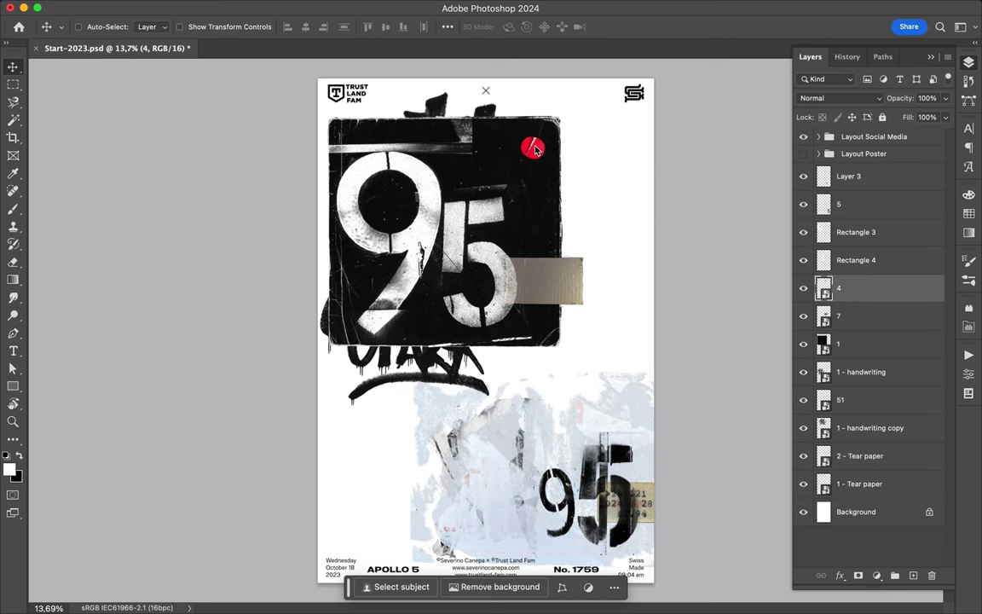
drag(463, 381, 458, 363)
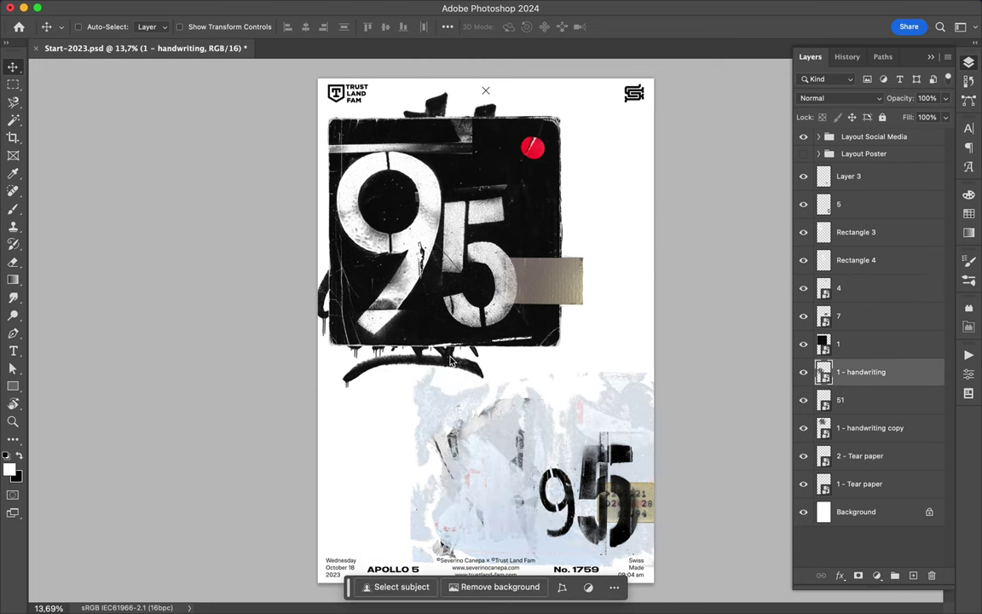
key(super+minus)
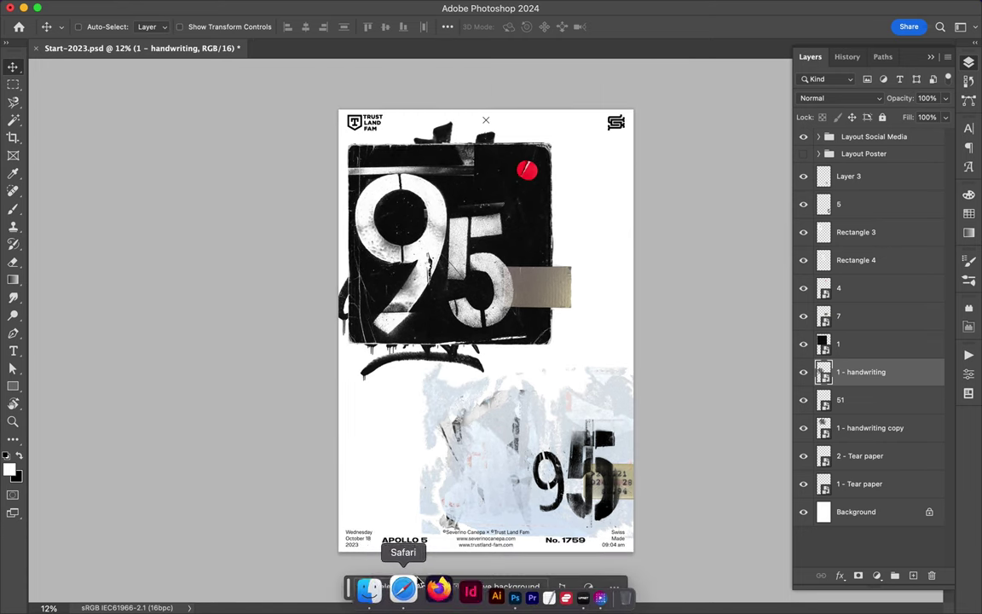
Locate TCC-Gathered-Earth-Vol01-Paper-03 in the Design Cuts Papers folder and bring it in
click(370, 588)
scroll(478, 206, left, 5)
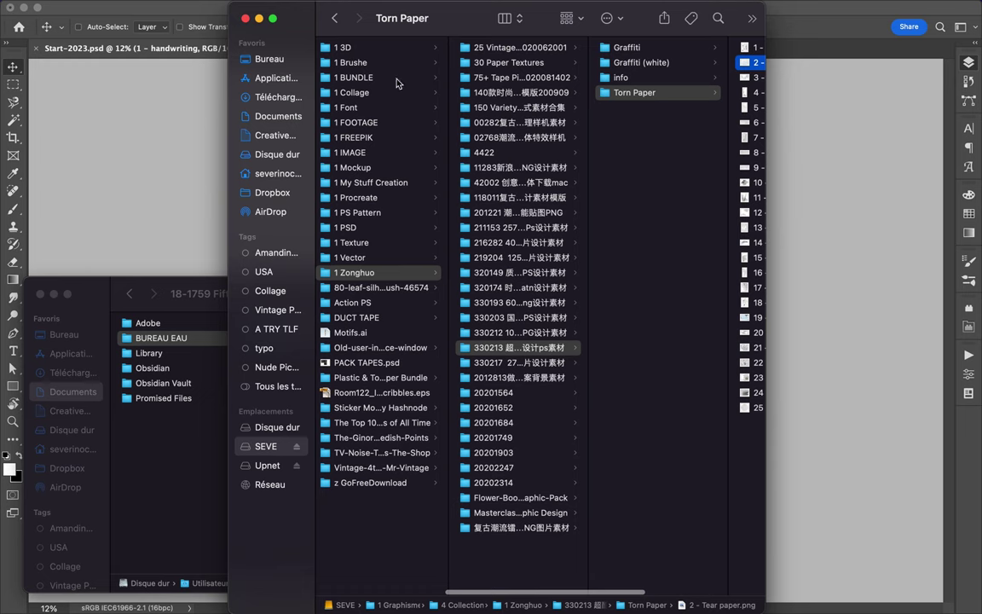
click(397, 79)
click(505, 48)
click(520, 48)
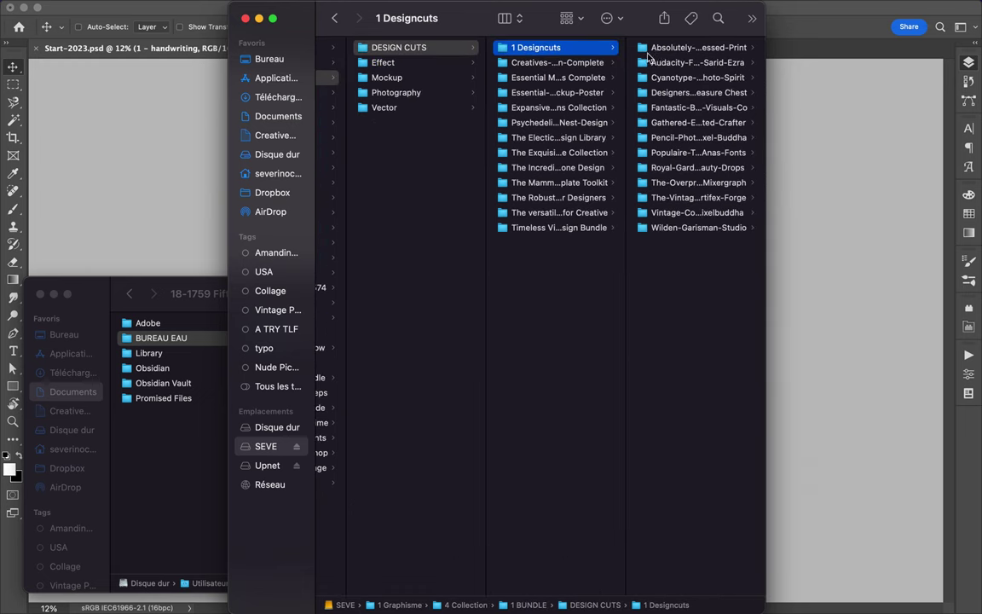
click(661, 63)
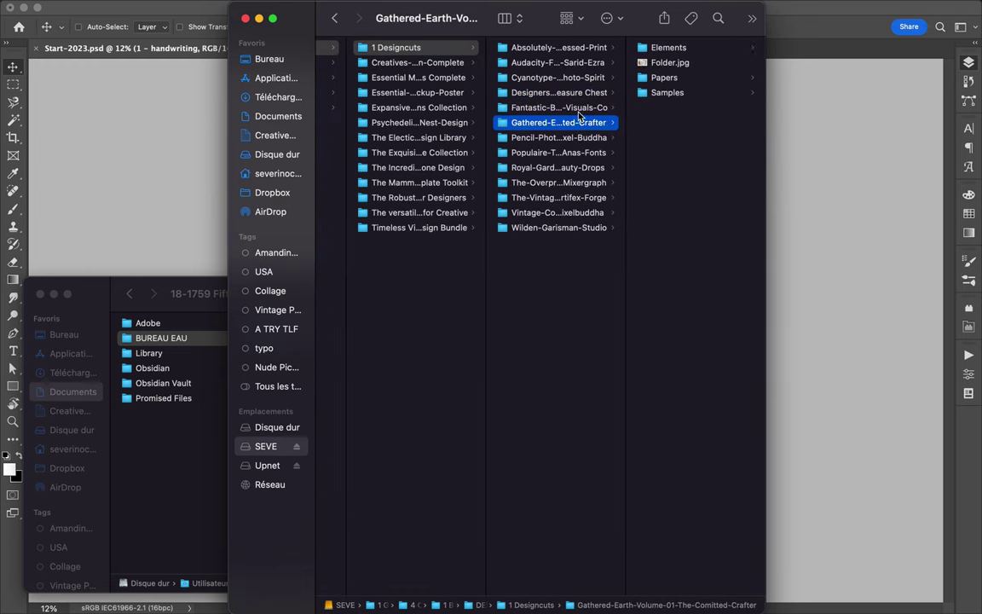
click(664, 77)
click(519, 93)
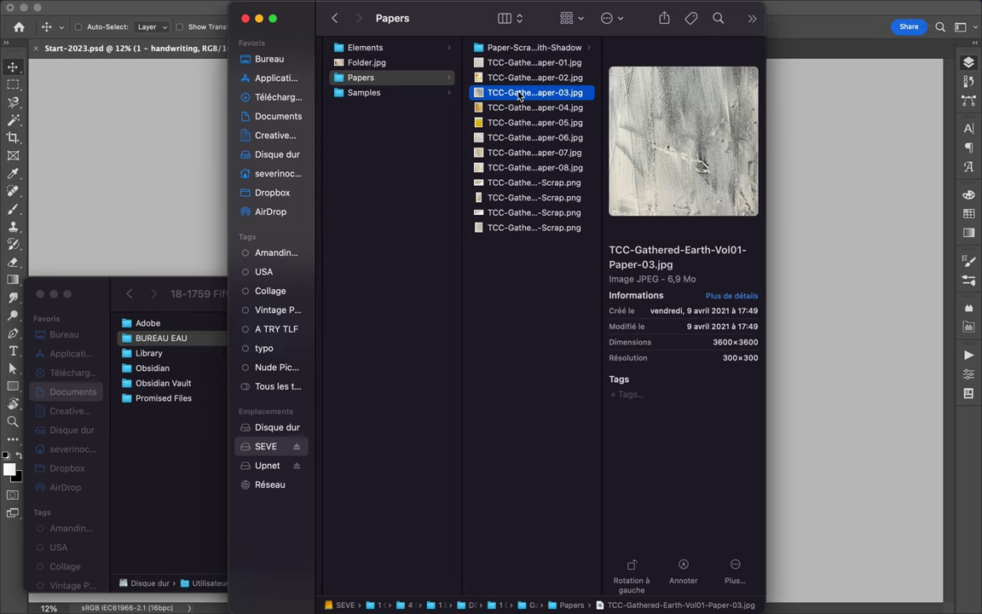
click(534, 48)
click(430, 215)
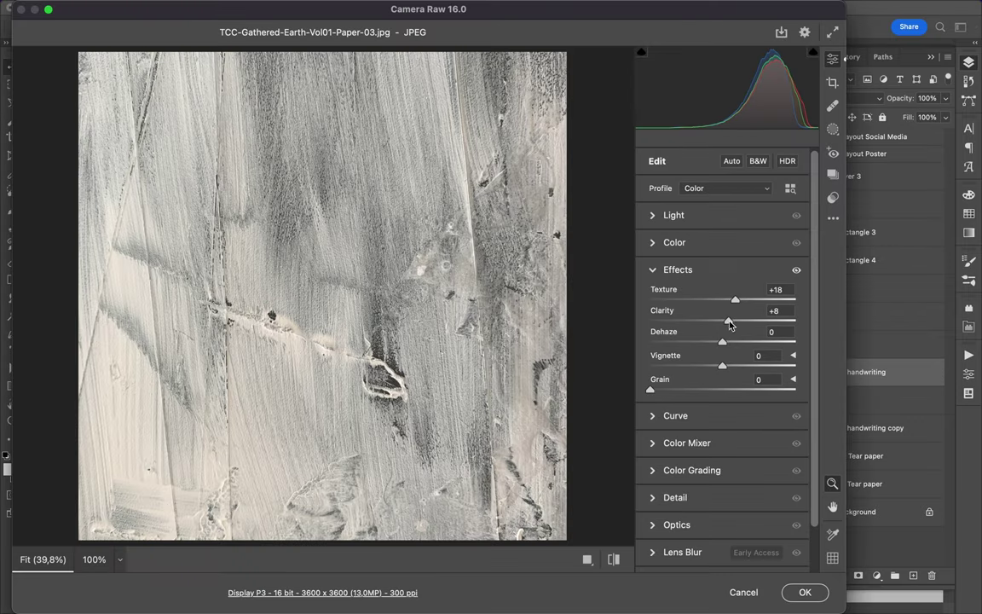
Apply Camera Raw Texture +18 and Clarity +8, enlarge the paper over the page, above Background
click(804, 592)
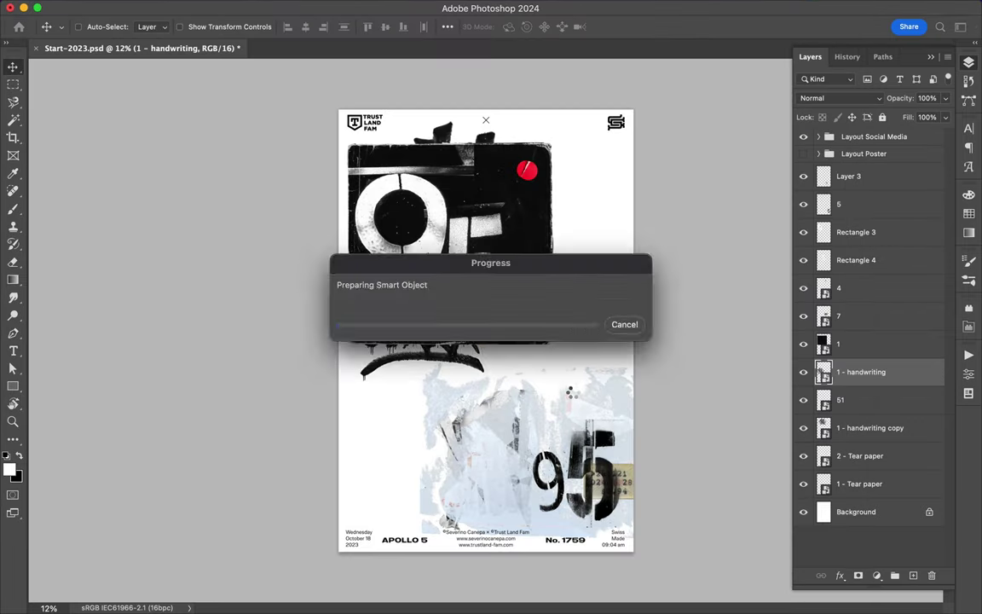
drag(647, 566, 723, 573)
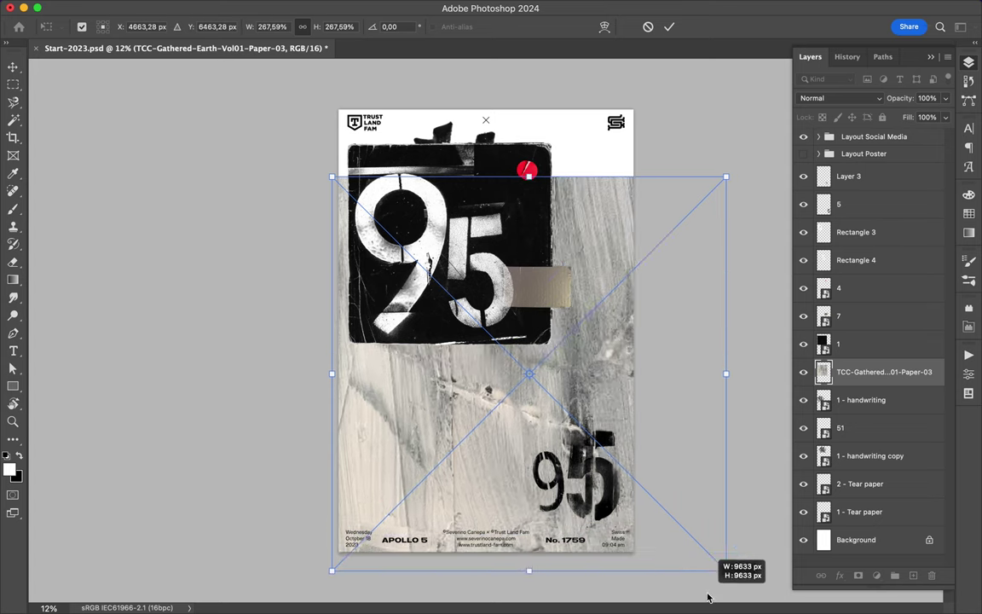
drag(335, 176, 261, 103)
key(Return)
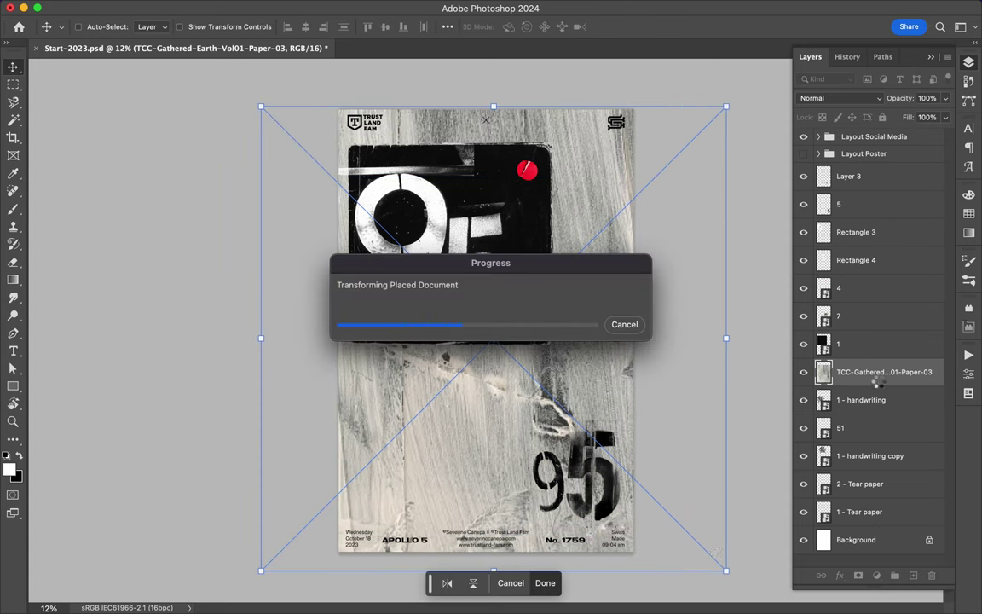
drag(876, 383, 873, 517)
click(874, 101)
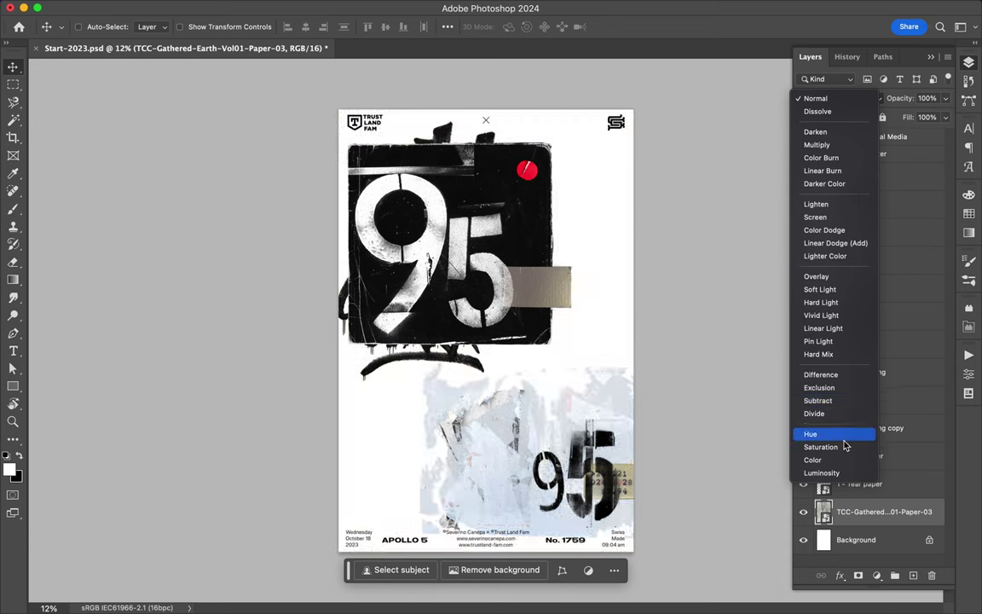
Add a new layer above the paper texture filled with solid black
key(Escape)
key(ctrl+shift+alt+n)
click(179, 7)
click(196, 214)
click(510, 241)
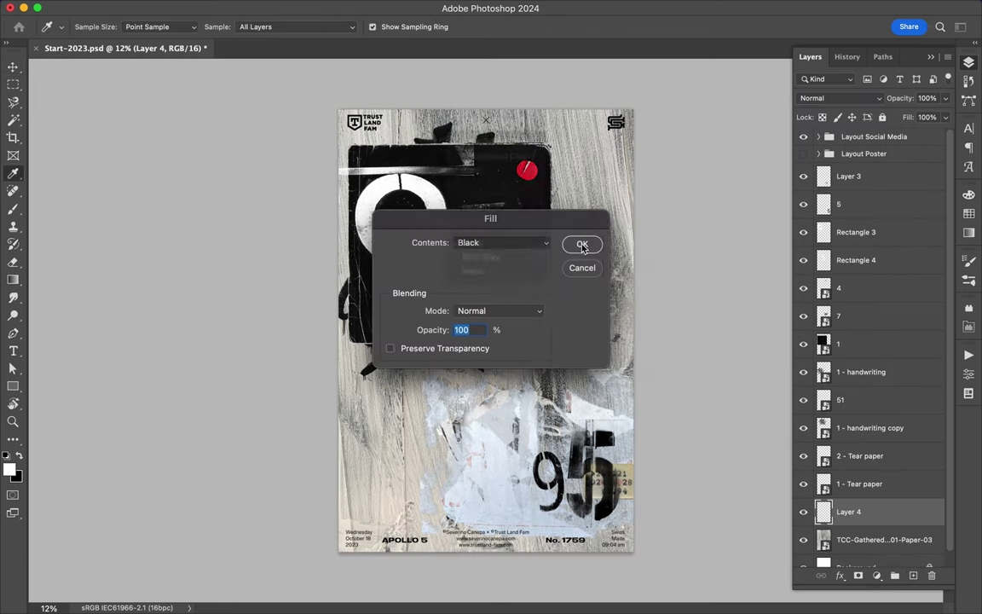
click(503, 241)
click(576, 241)
Add monochrome noise to the black layer and set its blend mode to Exclusion
click(339, 7)
mouse_move(346, 185)
click(585, 225)
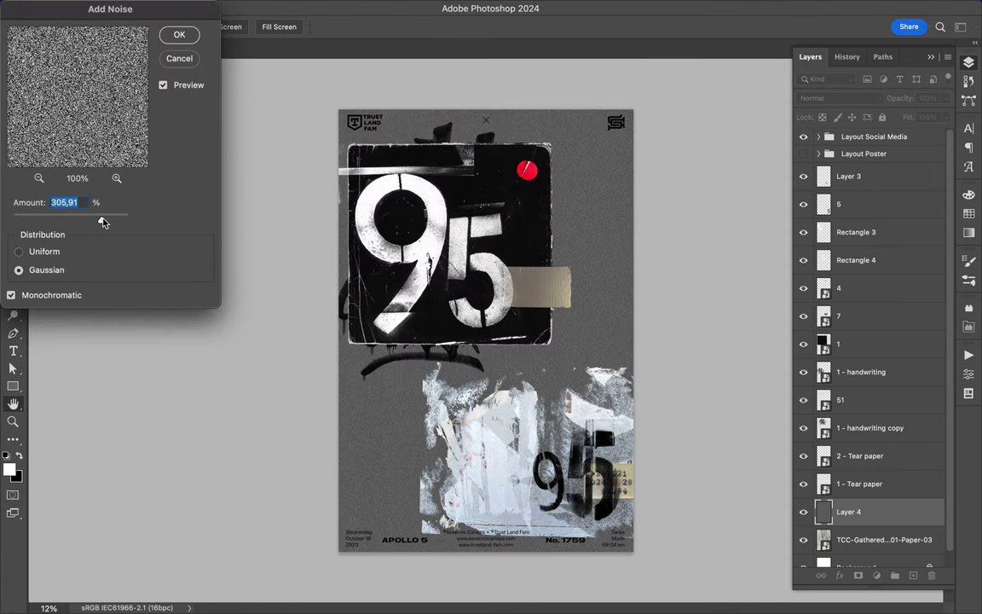
key(Return)
scroll(585, 243, up, 3)
click(840, 98)
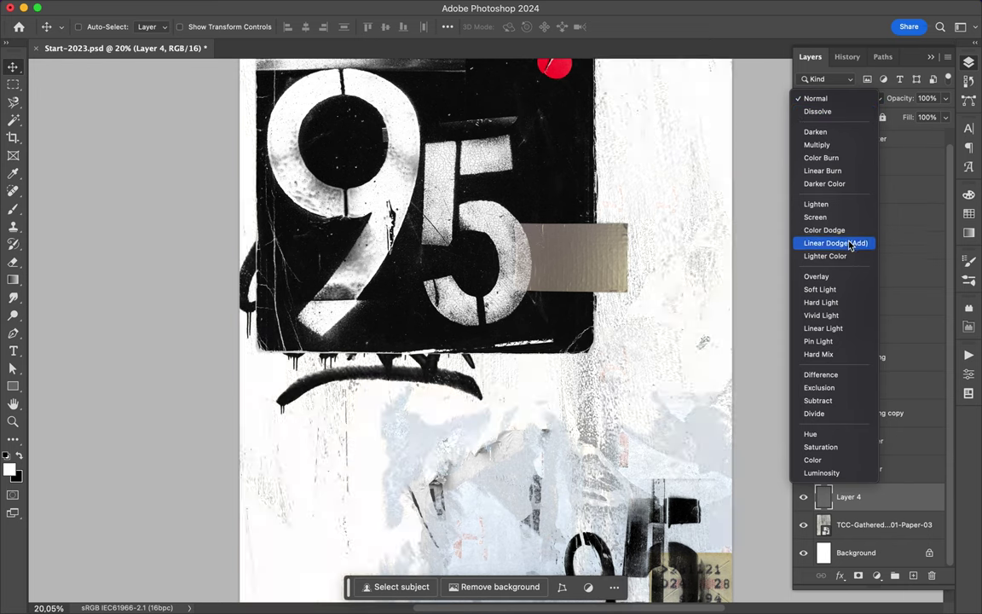
click(843, 388)
scroll(684, 411, down, 1)
Fade the paper texture's fill to 5% and desaturate it with a Hue/Saturation adjustment
click(884, 524)
drag(944, 135, 887, 134)
scroll(652, 351, down, 1)
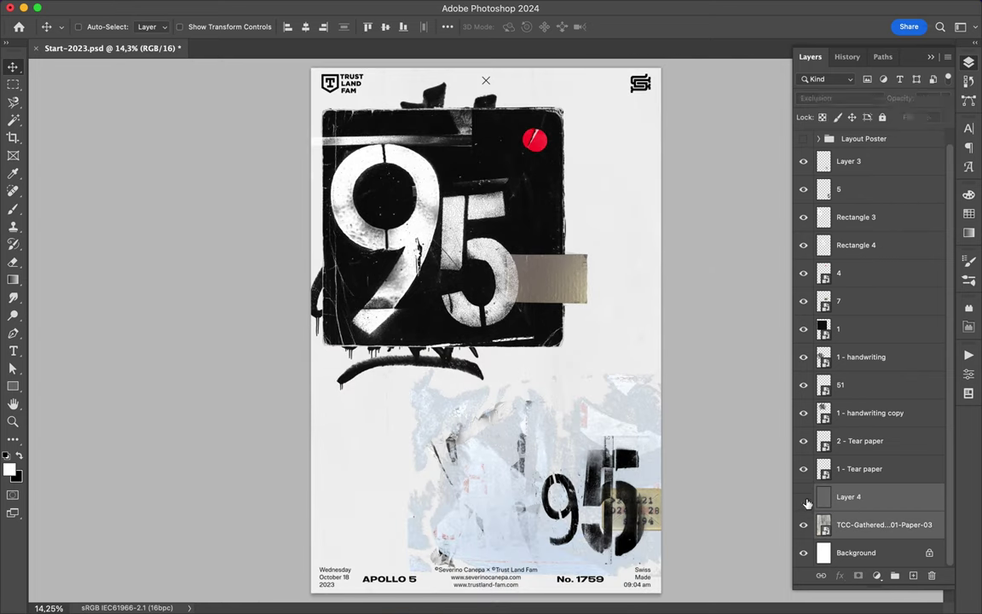
click(869, 524)
click(876, 576)
click(907, 504)
drag(841, 465, 775, 478)
click(753, 502)
Delete the Hue/Saturation 1 adjustment and the black noise layer
click(861, 554)
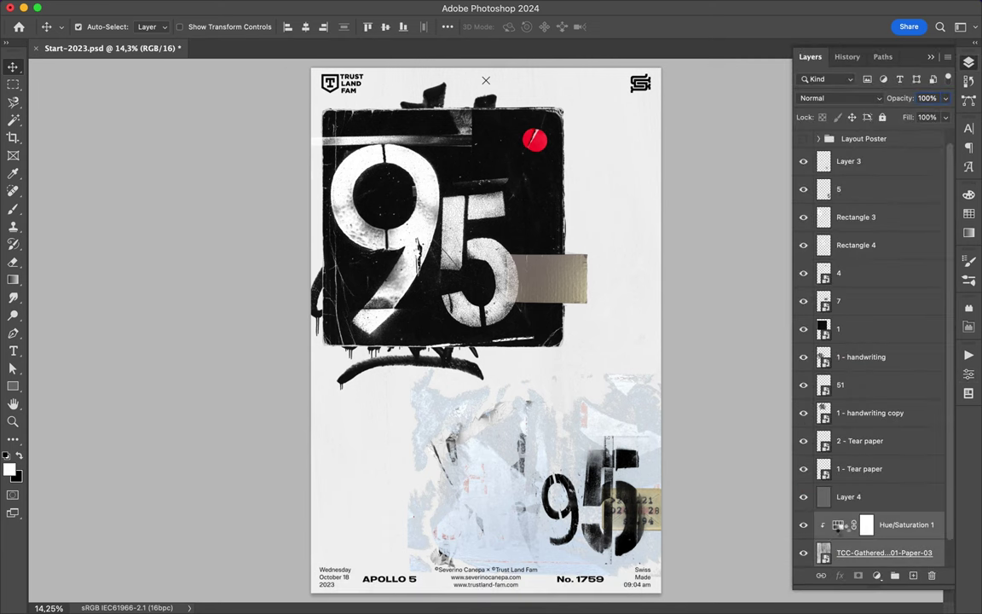
drag(851, 536, 853, 490)
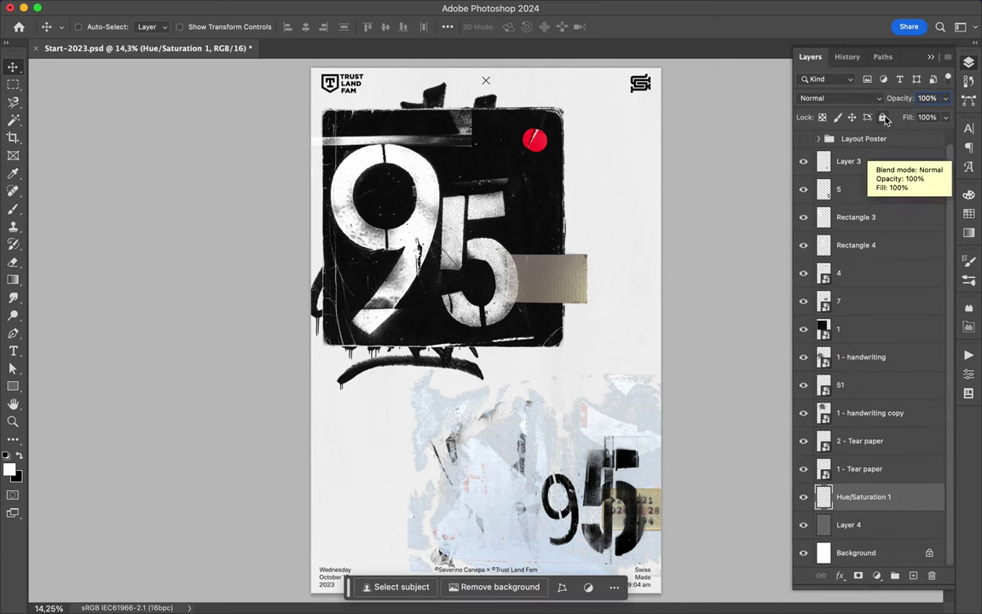
key(Delete)
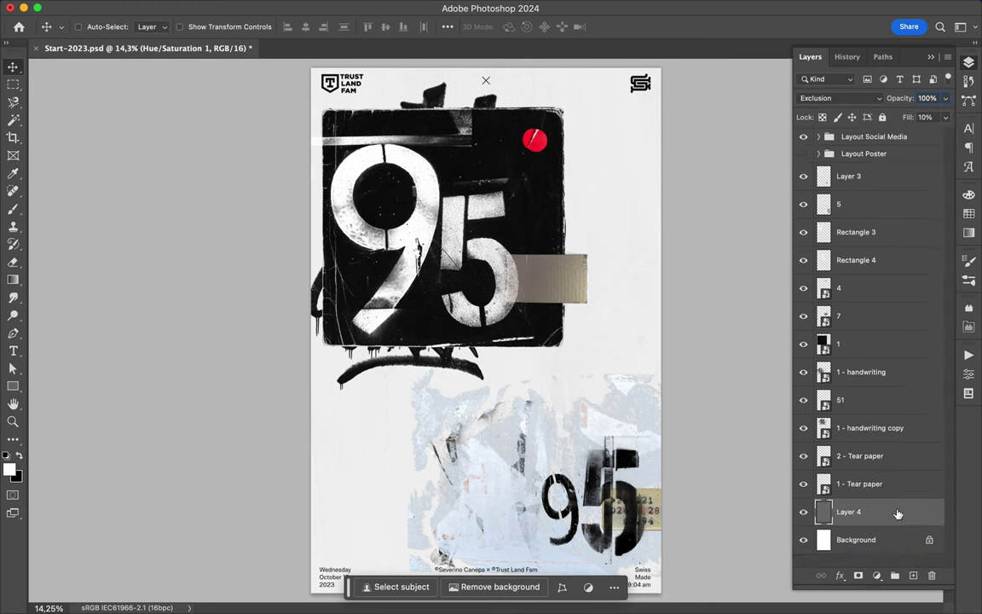
key(Delete)
Switch to the Brush tool with a WG Dust Particles brush and stamp dust lower left
key(b)
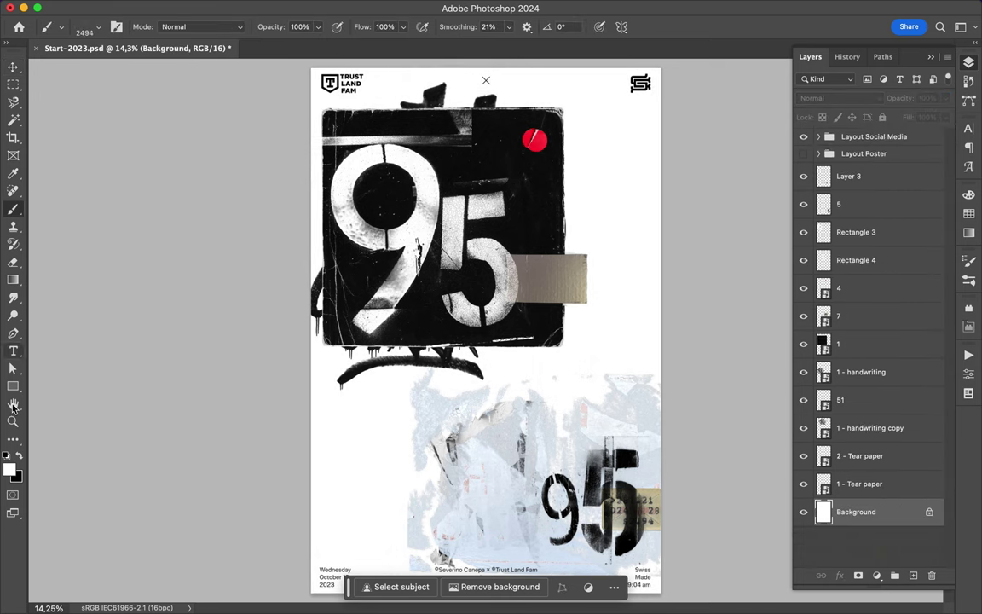
key(ctrl+z)
click(67, 26)
click(108, 264)
click(350, 460)
click(66, 26)
click(100, 290)
key(Return)
Stamp more dust splatters upper right and left, undoing the two near the red dot
click(99, 26)
click(101, 339)
click(537, 124)
click(98, 26)
click(101, 372)
click(541, 205)
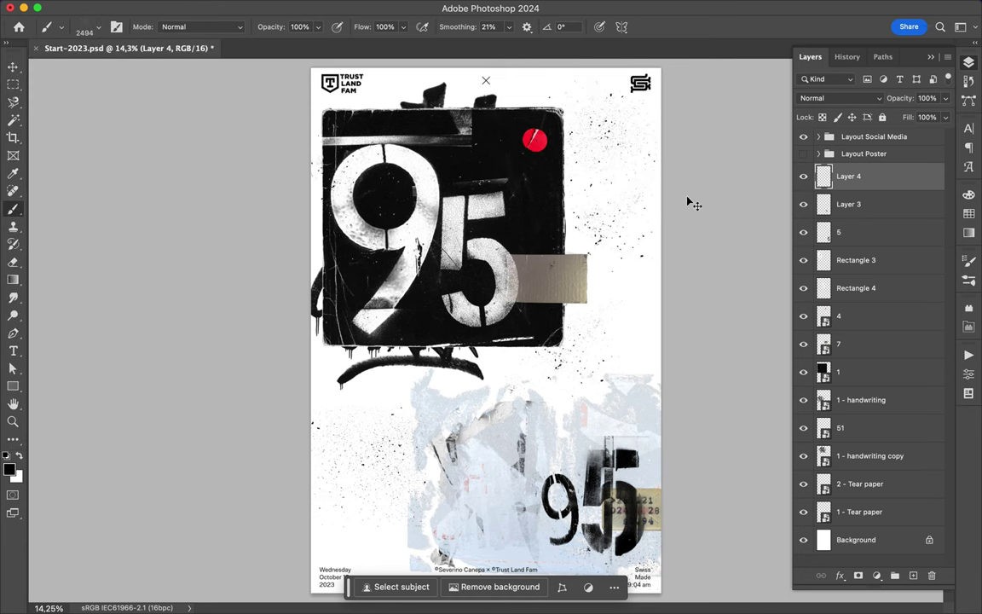
click(98, 26)
click(100, 403)
click(290, 233)
key(ctrl+z)
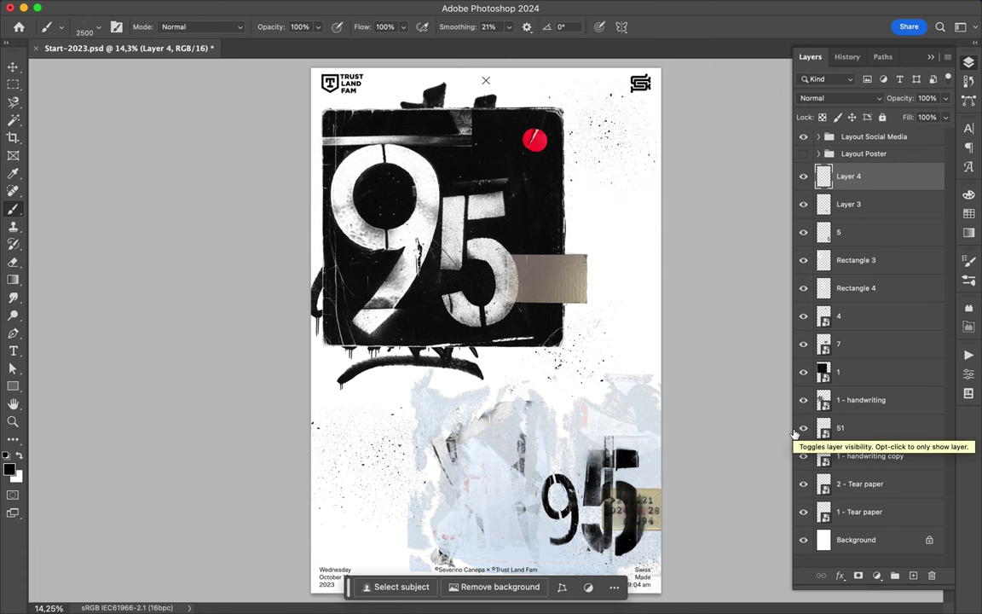
key(ctrl+z)
Place the Paper-09-Scrap image from Finder into the poster
key(v)
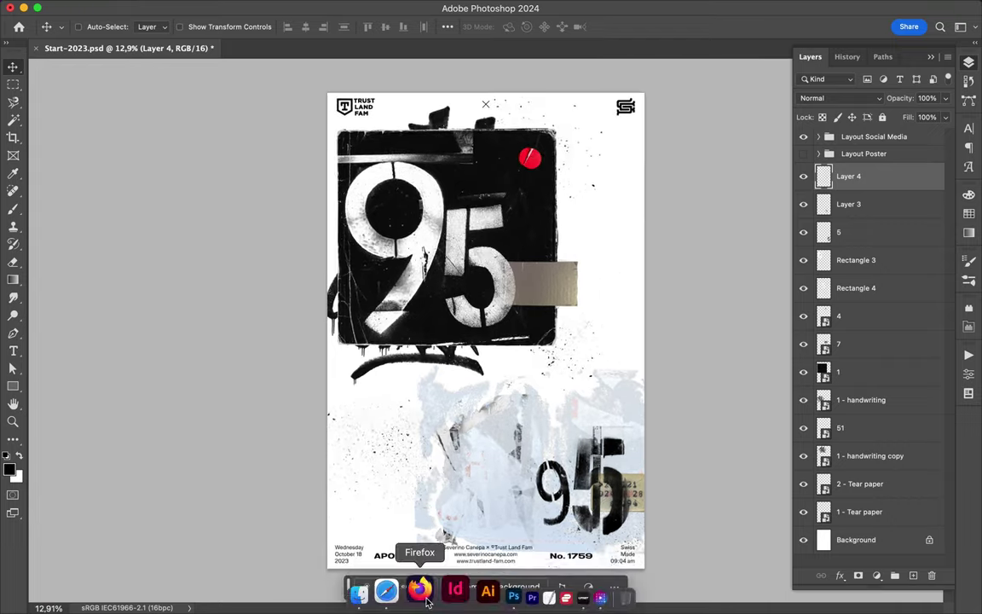
click(408, 587)
click(365, 227)
key(Up)
key(Up)
key(Up)
key(Up)
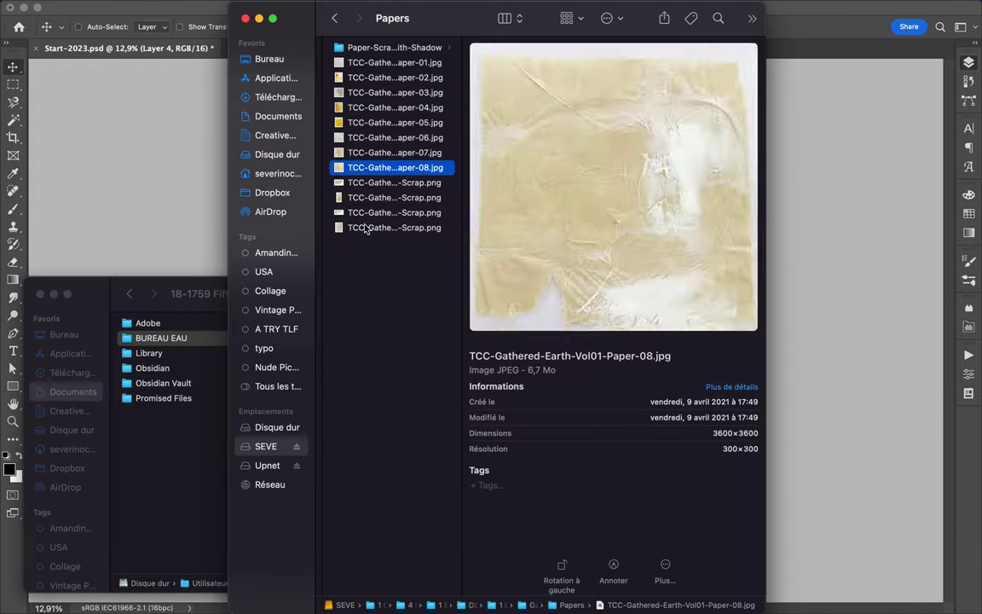
key(Down)
mouse_move(397, 183)
mouse_down()
mouse_move(449, 329)
mouse_move(413, 464)
mouse_up()
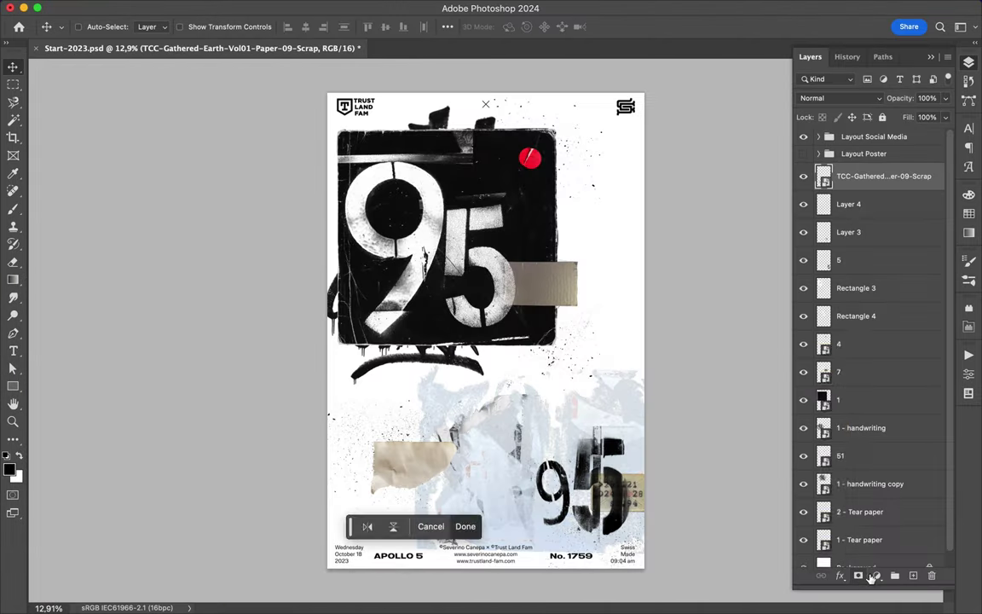
key(Return)
Desaturate the scrap with a Hue/Saturation adjustment and move it to the bottom-left corner
click(872, 593)
click(887, 504)
click(968, 62)
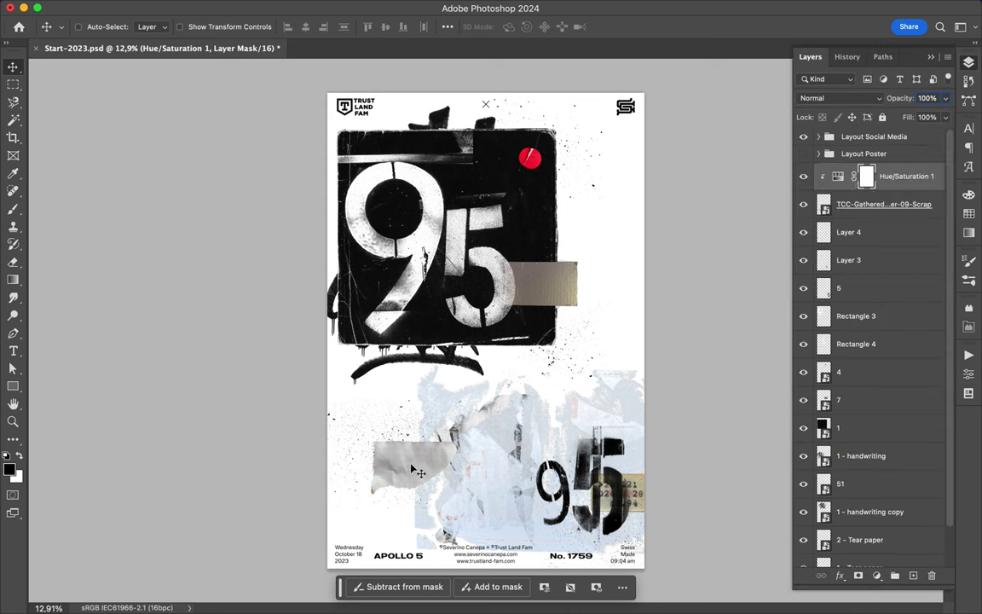
super+click(418, 485)
drag(418, 484, 344, 531)
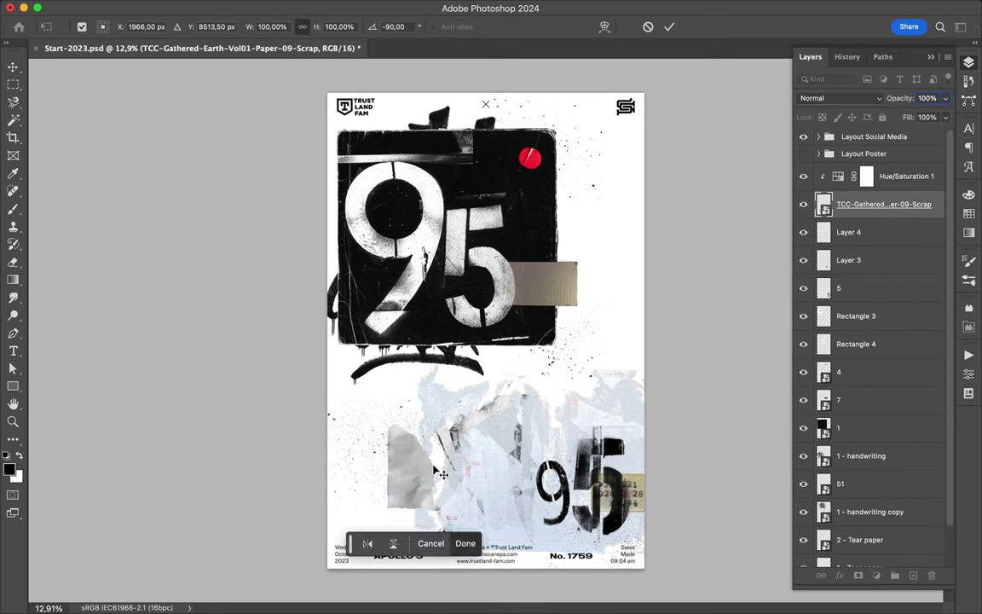
Merge the grey scrap, copy it to the top-right corner between Layers 4 and 3, and save
key(super+j)
key(super+z)
key(super+e)
drag(395, 505, 664, 230)
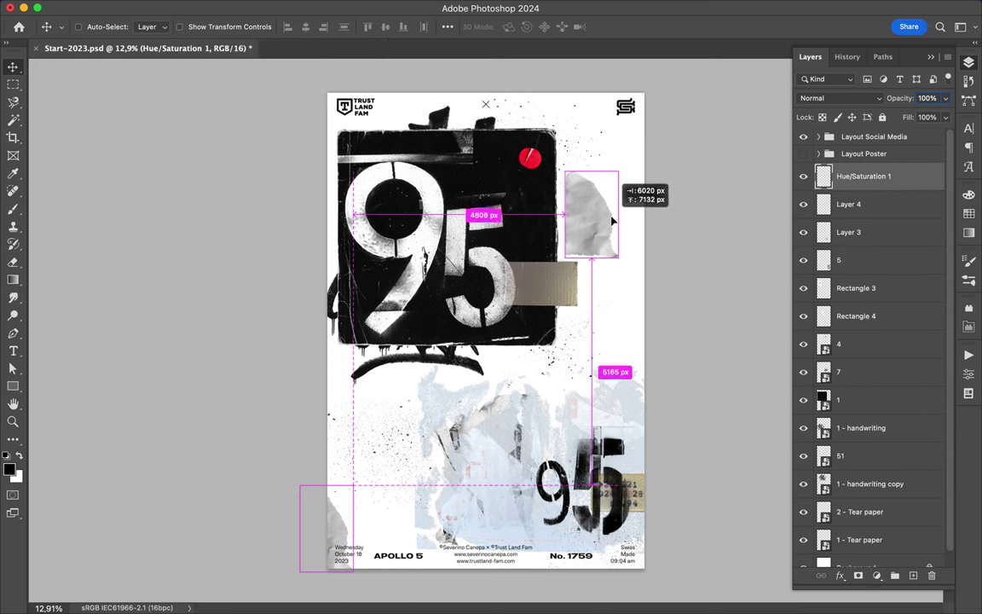
drag(579, 209, 576, 158)
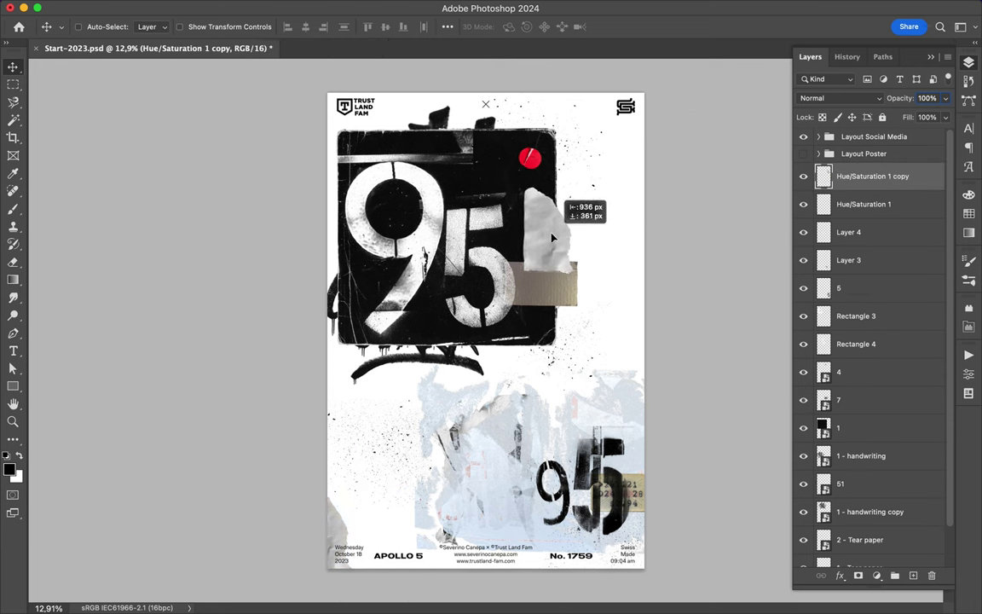
drag(873, 175, 886, 241)
drag(588, 166, 607, 109)
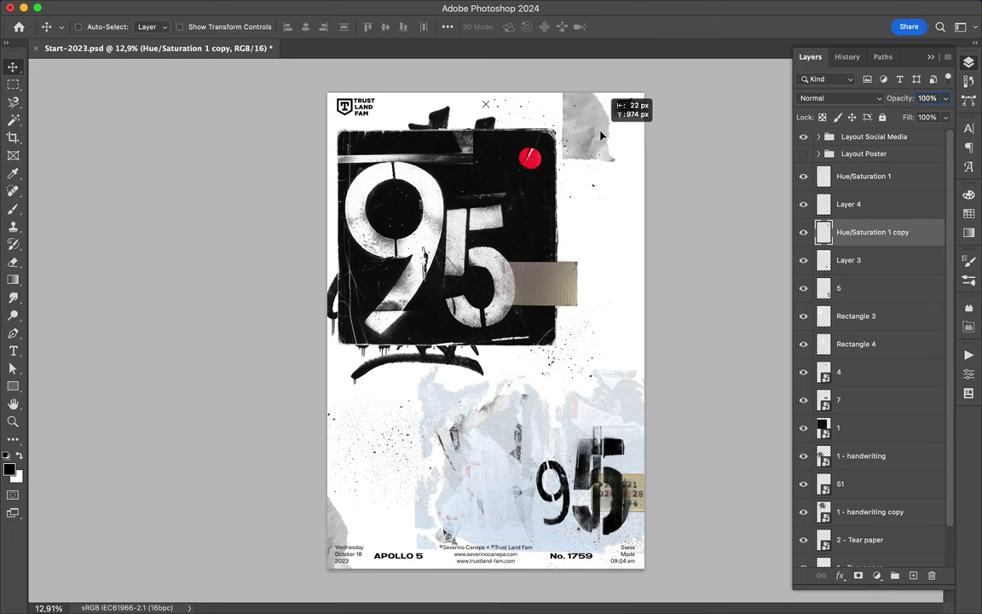
key(super+s)
click(686, 10)
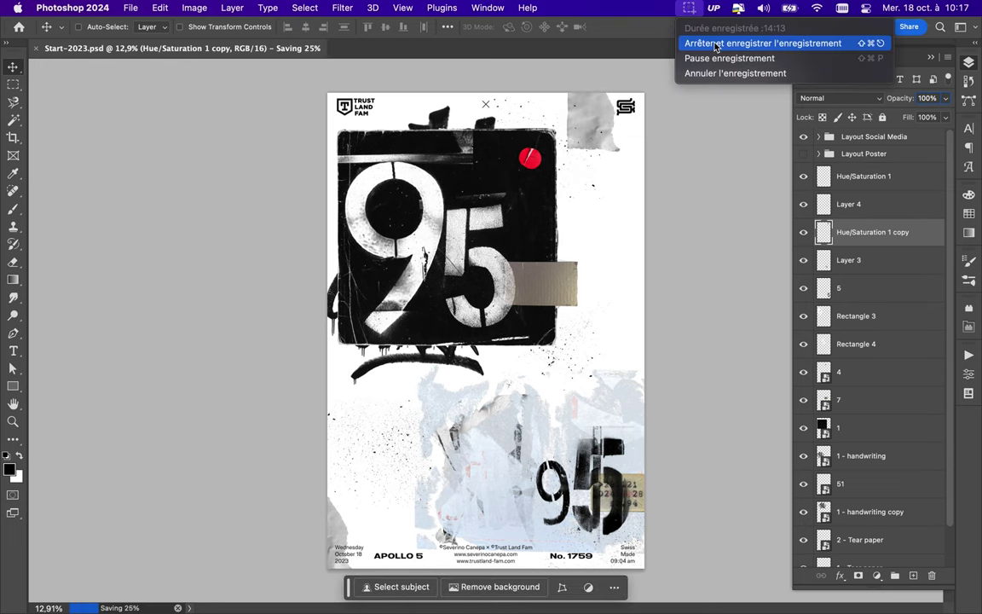